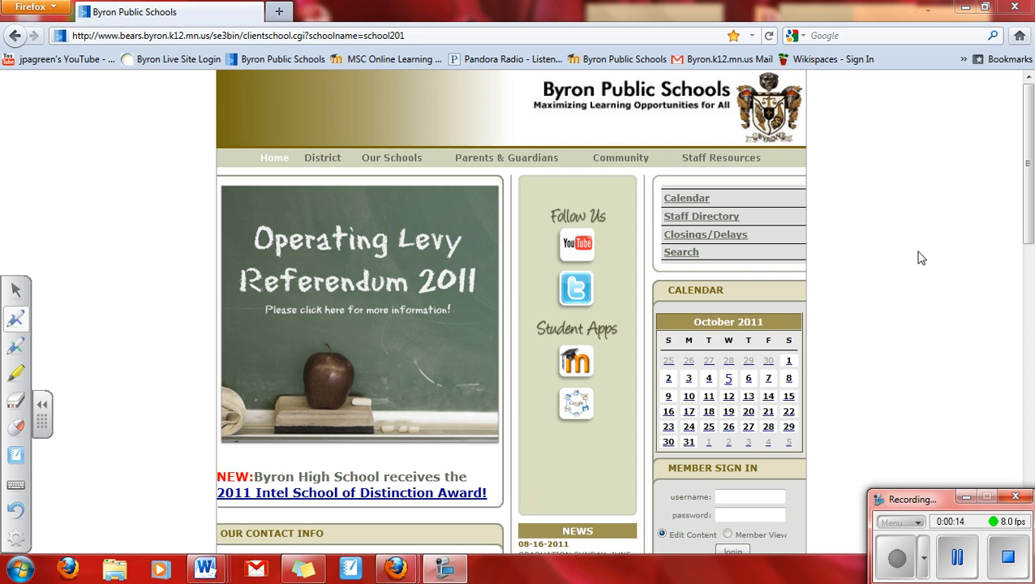
Step: Highlight the school site's web address and the Google apps link under Student Apps
{"action": "left_click", "coordinate": [45, 409]}
{"action": "left_click", "coordinate": [10, 406]}
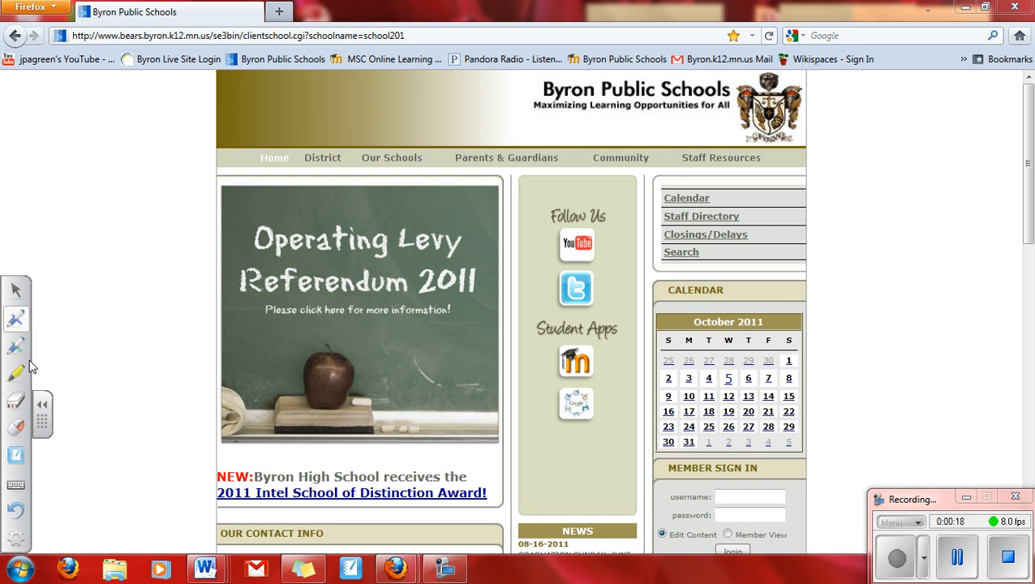
{"action": "left_click", "coordinate": [14, 375]}
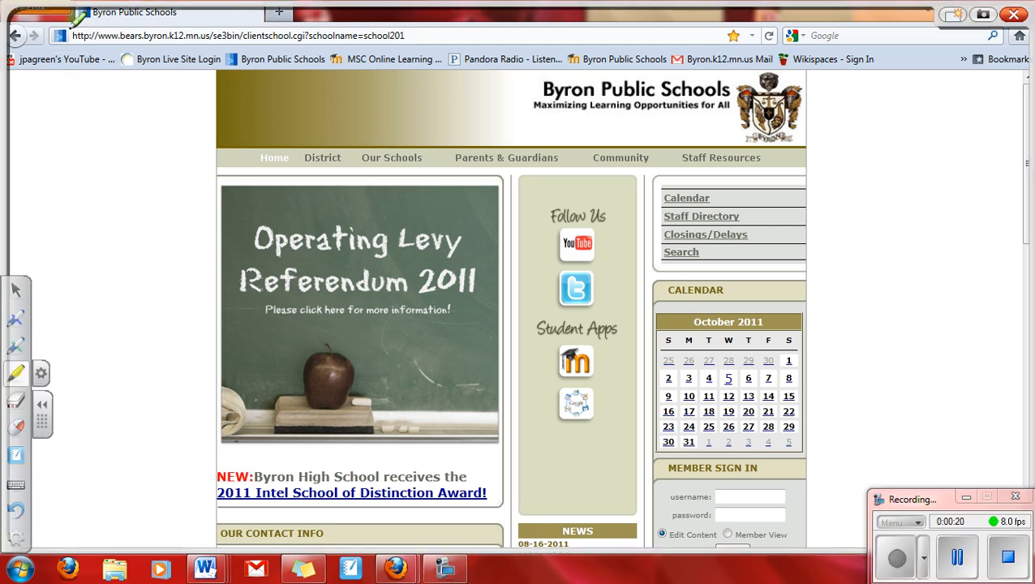
{"action": "left_click_drag", "start_coordinate": [72, 36], "coordinate": [237, 36]}
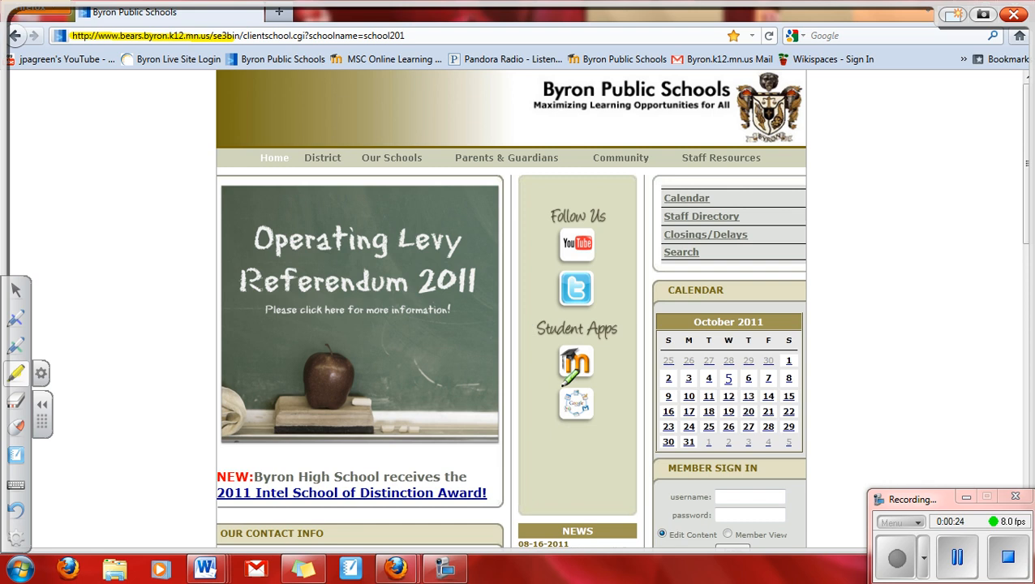
{"action": "mouse_move", "coordinate": [564, 384]}
{"action": "left_mouse_down"}
{"action": "mouse_move", "coordinate": [592, 426]}
{"action": "mouse_move", "coordinate": [588, 395]}
{"action": "mouse_move", "coordinate": [559, 399]}
{"action": "mouse_move", "coordinate": [590, 421]}
{"action": "mouse_move", "coordinate": [587, 391]}
{"action": "mouse_move", "coordinate": [559, 396]}
{"action": "mouse_move", "coordinate": [565, 403]}
{"action": "left_mouse_up"}
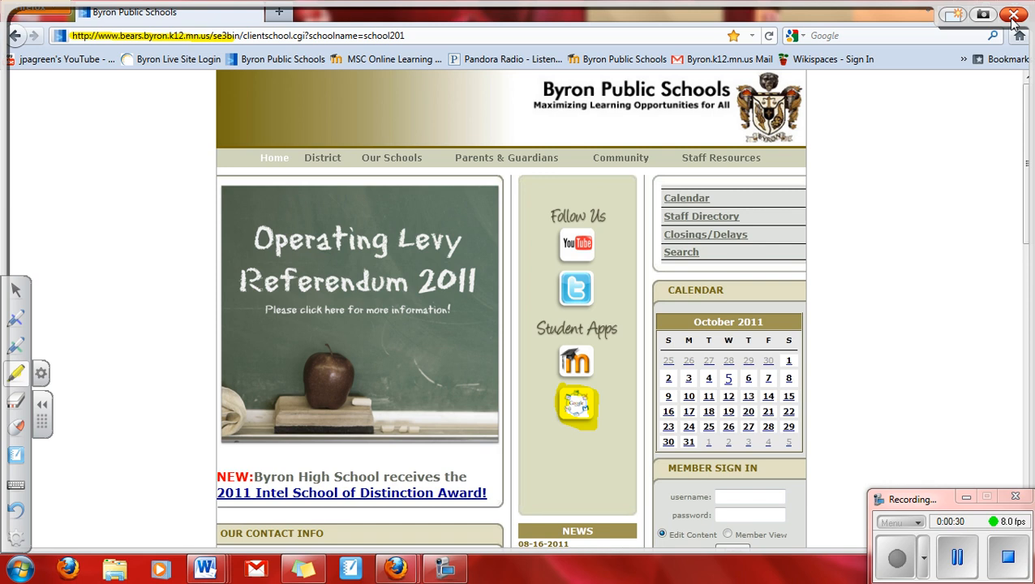
Step: Sign in to the student Google mail account with the saved username and password
{"action": "left_click", "coordinate": [576, 404]}
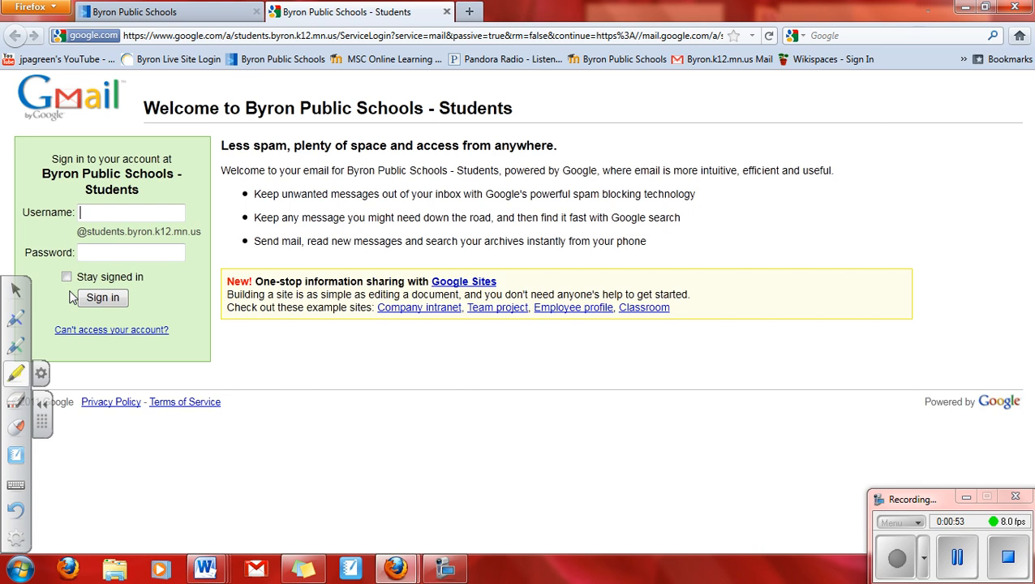
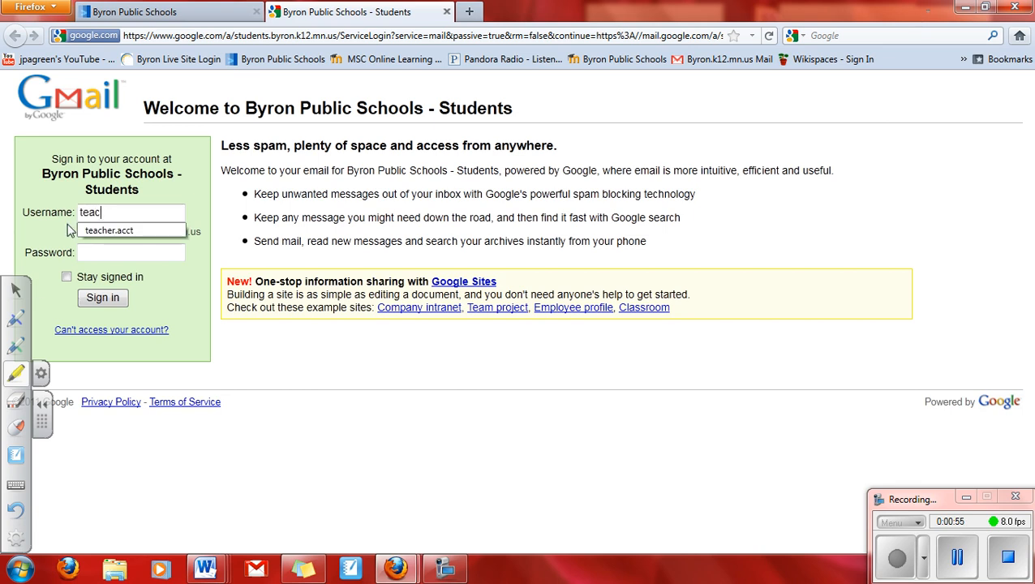
{"action": "left_click", "coordinate": [96, 231]}
{"action": "left_click", "coordinate": [92, 252]}
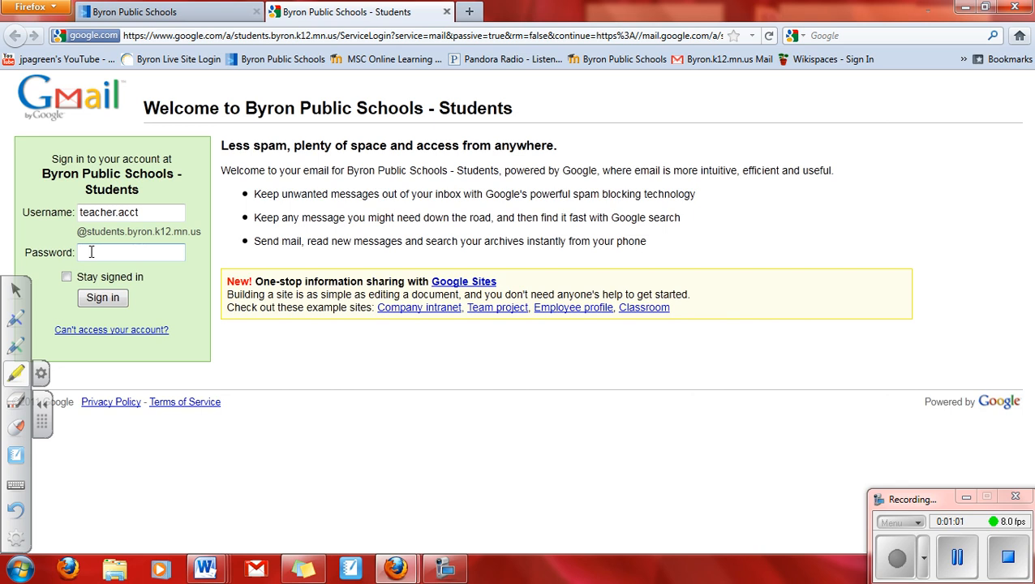
{"action": "type", "text": "••••••••"}
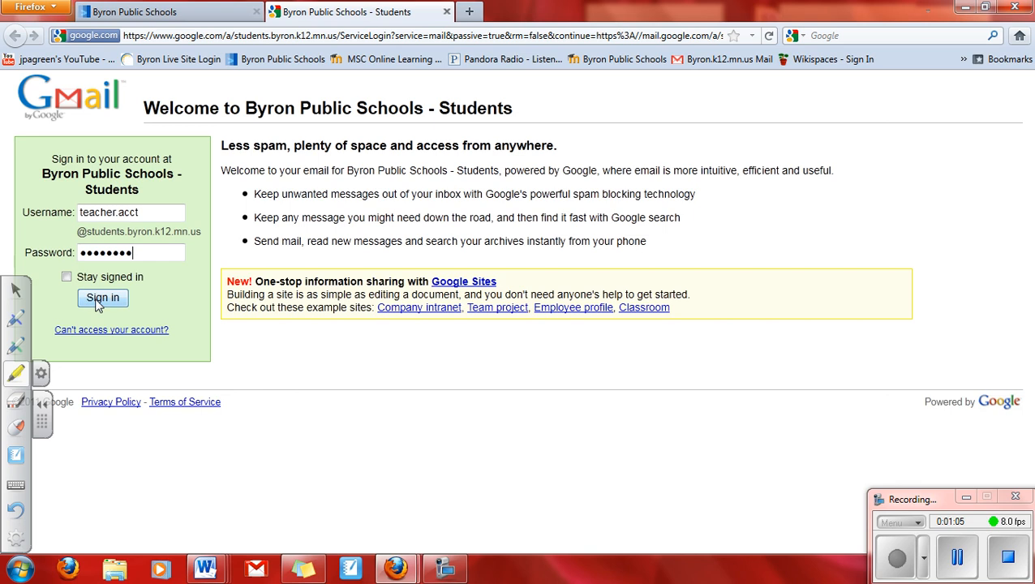
{"action": "left_click", "coordinate": [98, 300]}
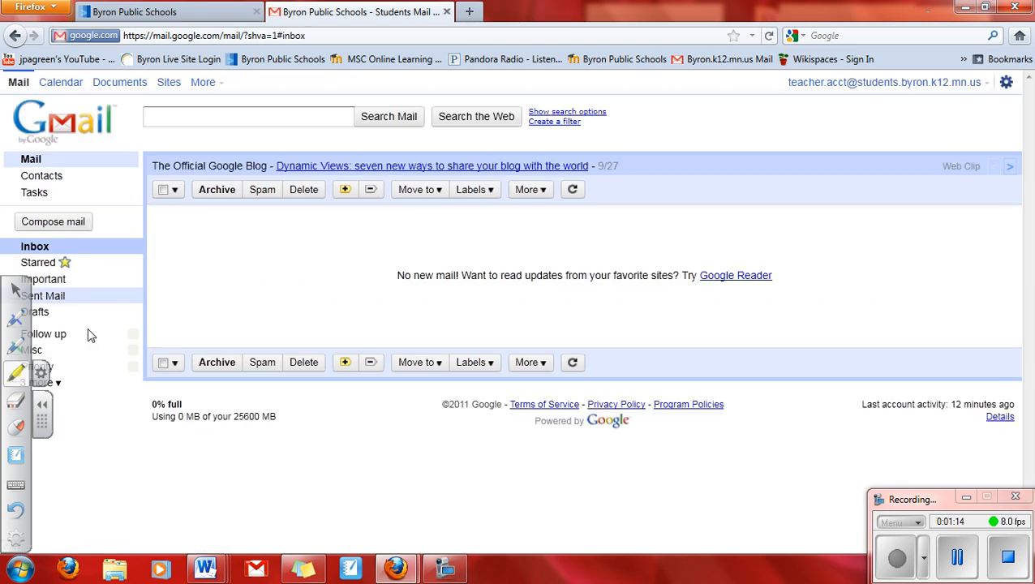
Step: Hide the drawing tools and go to Google Sites from Gmail's top bar
{"action": "left_click", "coordinate": [43, 408]}
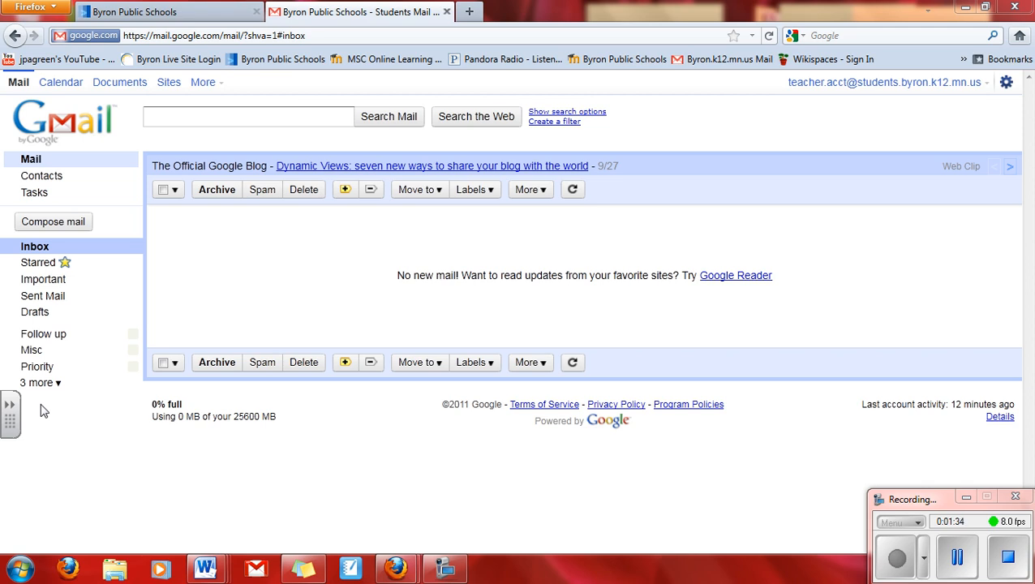
{"action": "left_click", "coordinate": [169, 83]}
Step: Start a new site and select the BHS 9-11 English ePortfolio template from the gallery
{"action": "key", "text": "XF86AudioLowerVolume"}
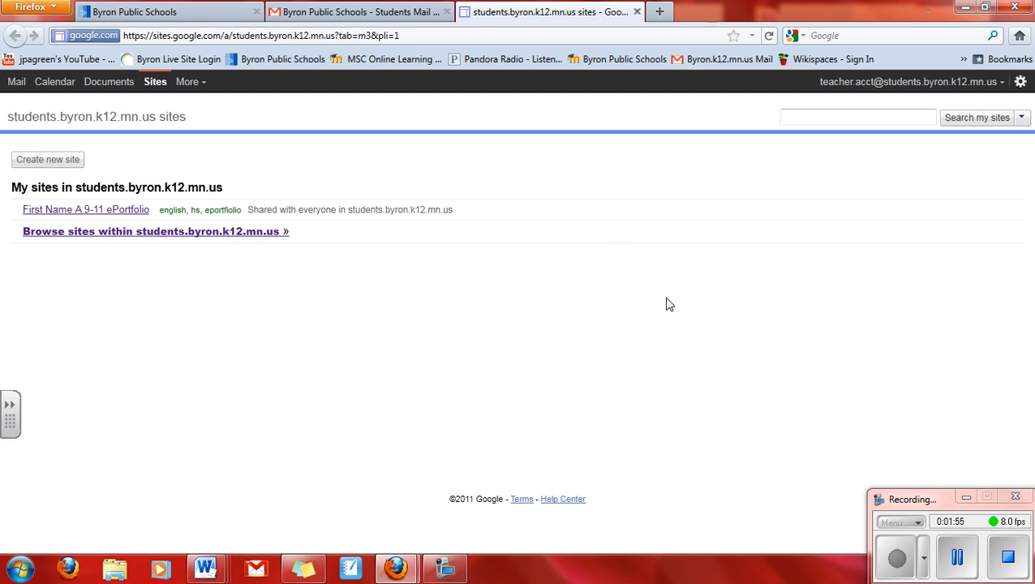
{"action": "left_click", "coordinate": [42, 162]}
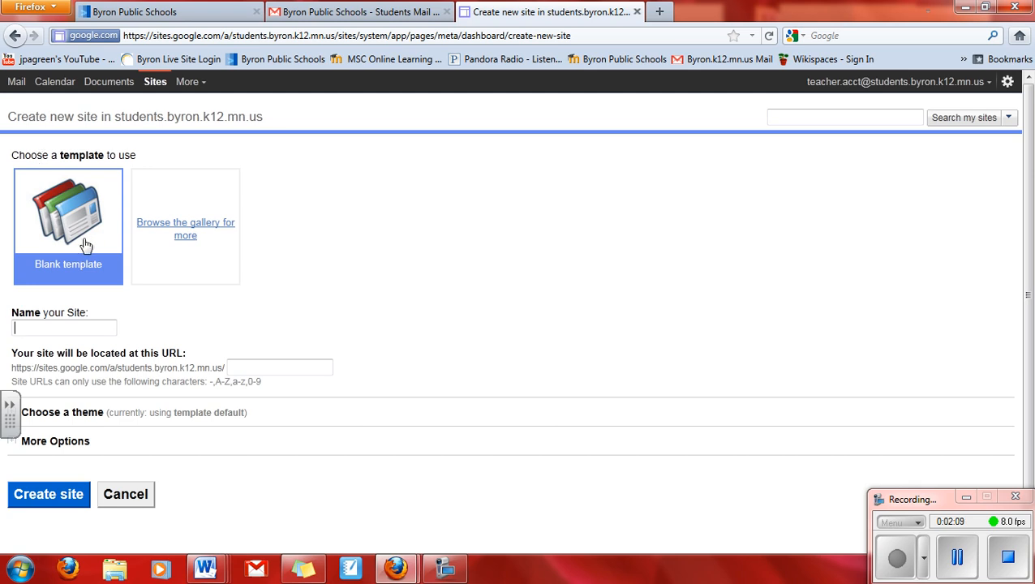
{"action": "left_click", "coordinate": [184, 230]}
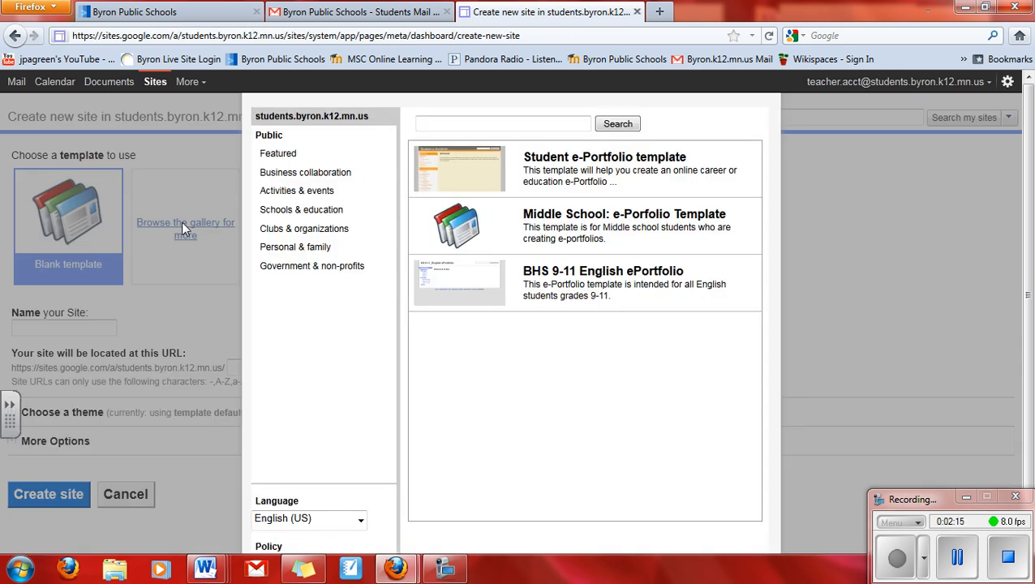
{"action": "left_click", "coordinate": [460, 287]}
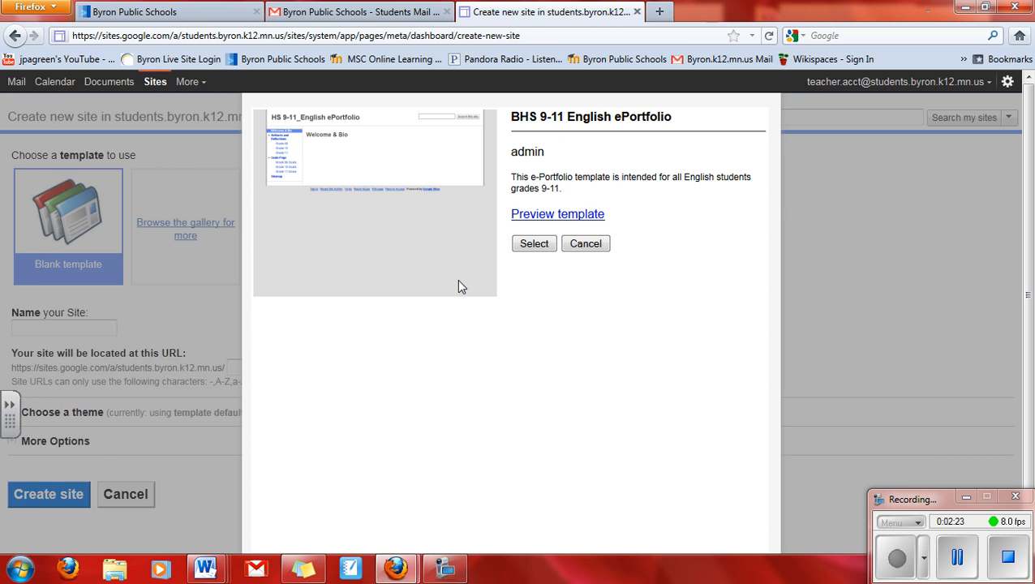
{"action": "left_click", "coordinate": [534, 245]}
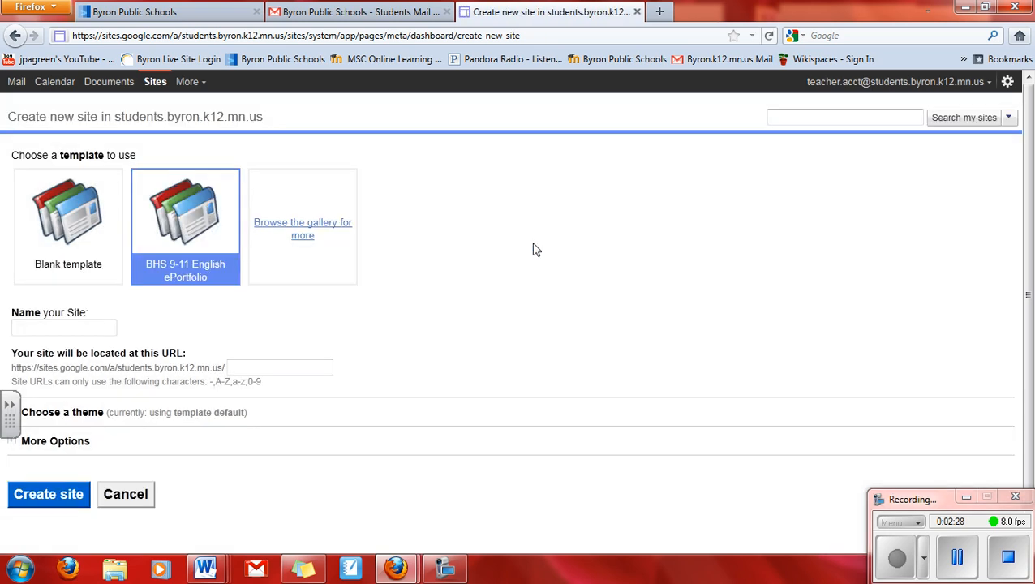
Step: Title the site with the student's name plus '9-11 ePortfolio', apply Vinyl Panel, and create it
{"action": "left_click", "coordinate": [45, 330]}
{"action": "type", "text": "Jane J's"}
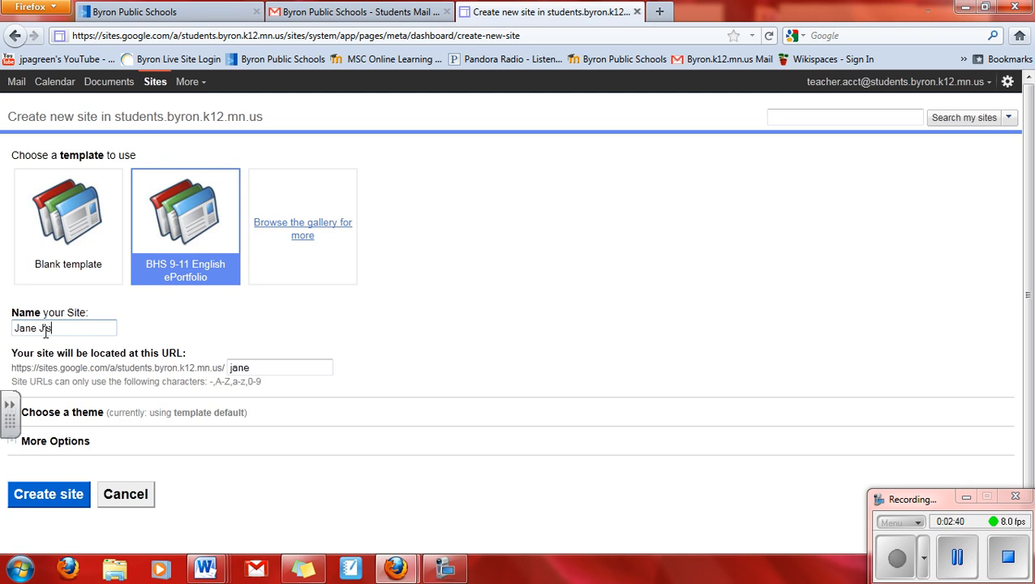
{"action": "type", "text": " 9-11 ePortfolio"}
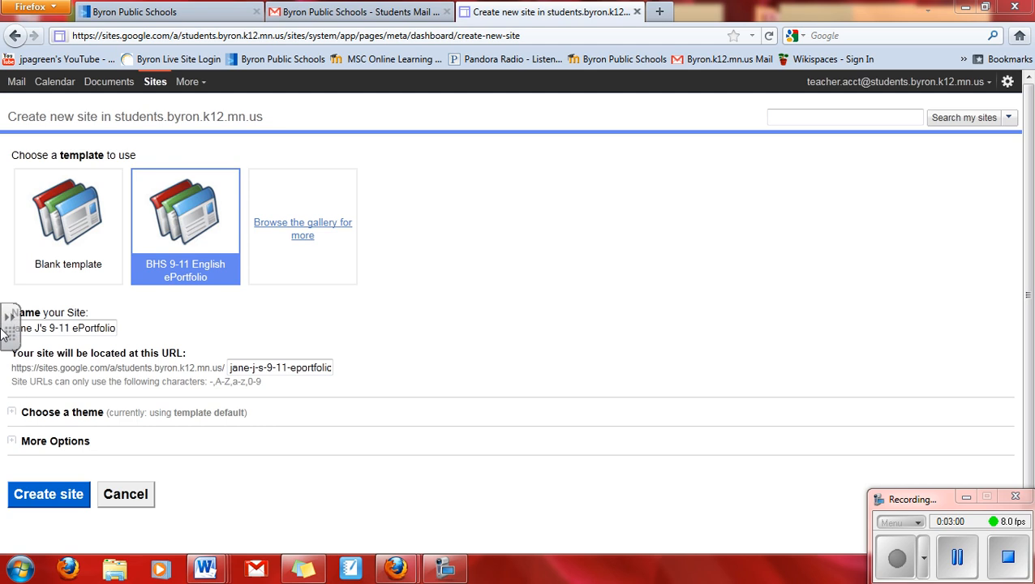
{"action": "left_click", "coordinate": [39, 415]}
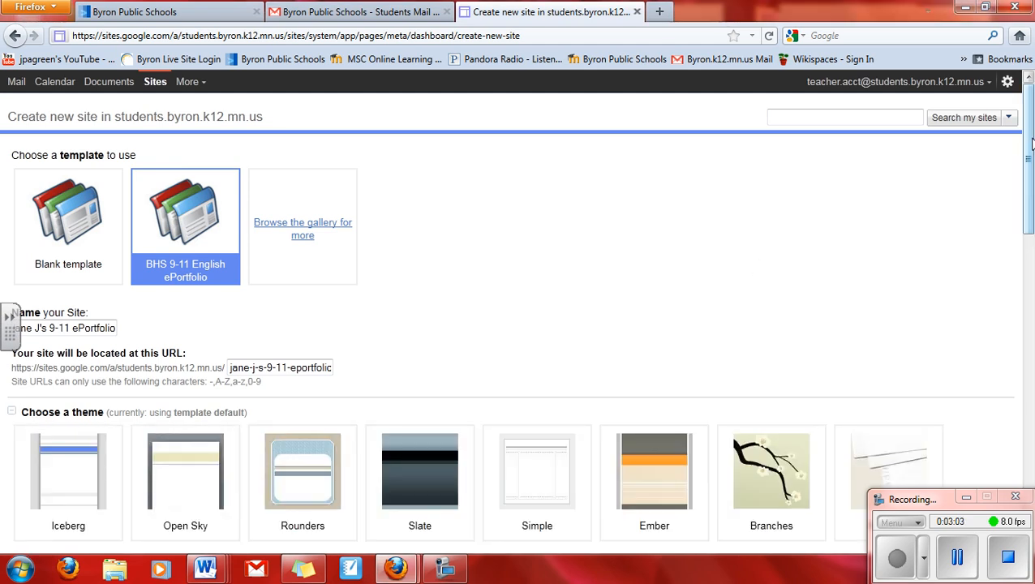
{"action": "left_click_drag", "start_coordinate": [1029, 148], "coordinate": [1030, 246]}
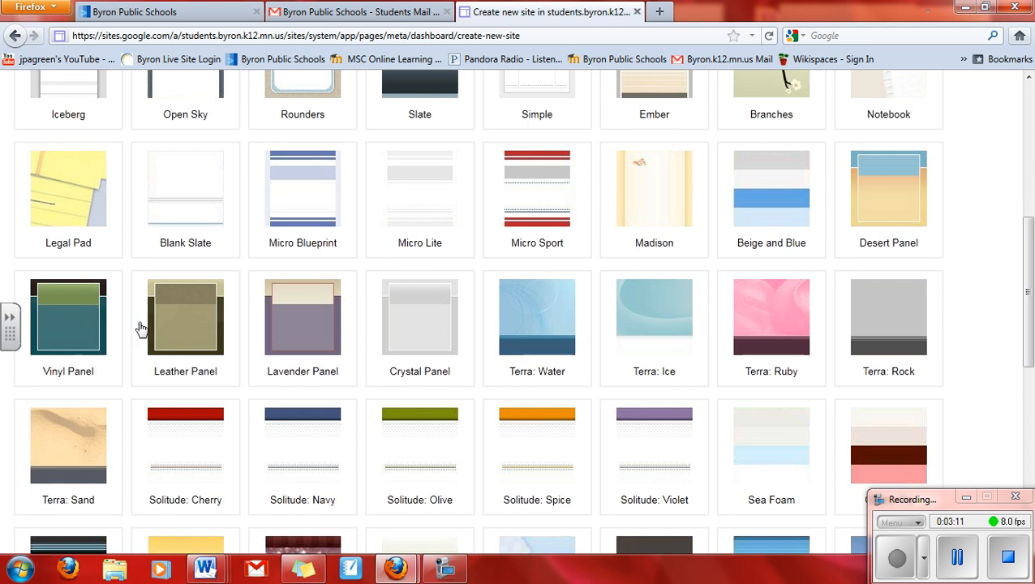
{"action": "left_click", "coordinate": [79, 327]}
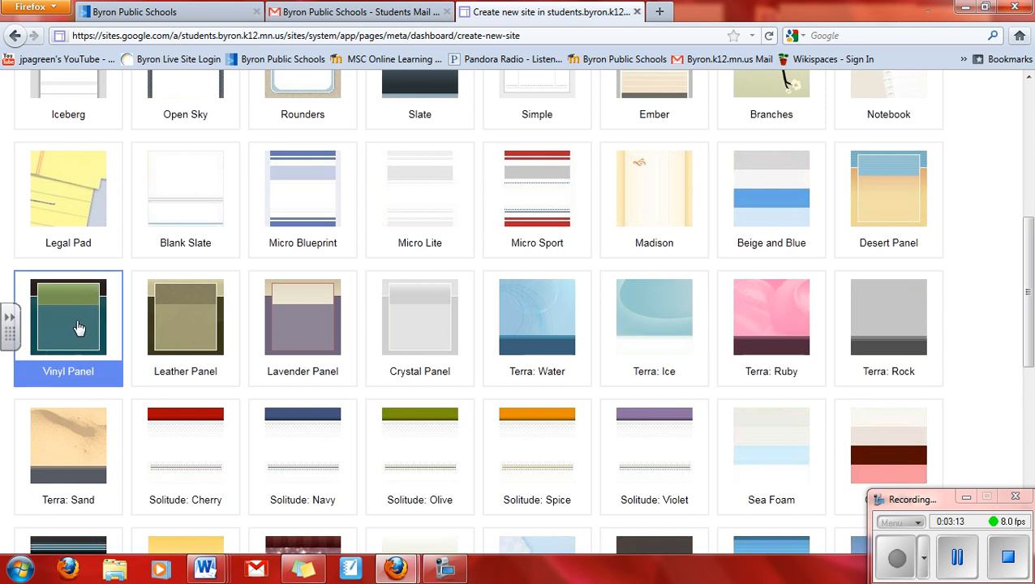
{"action": "left_click_drag", "start_coordinate": [1028, 260], "coordinate": [966, 433]}
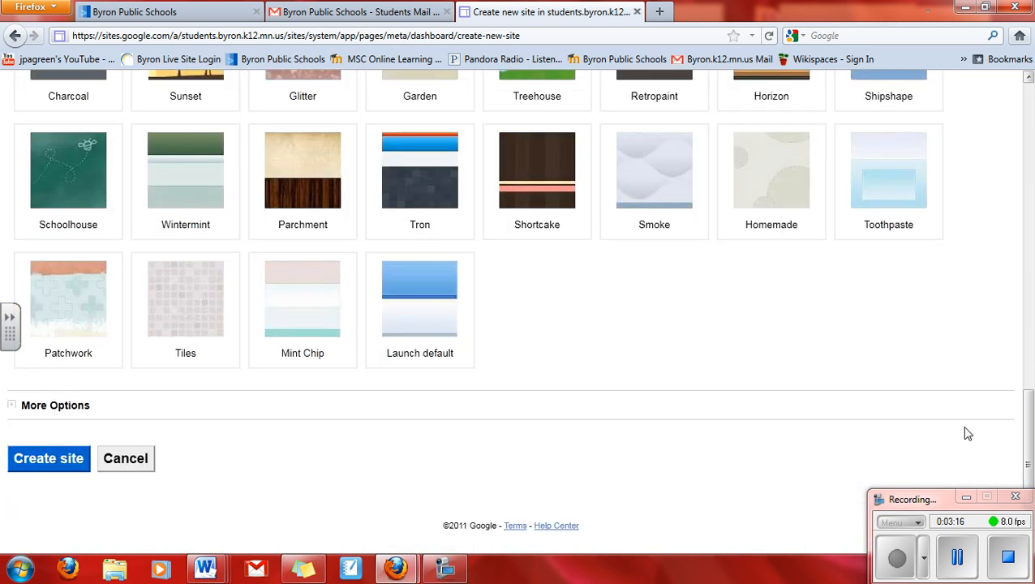
{"action": "left_click", "coordinate": [37, 459]}
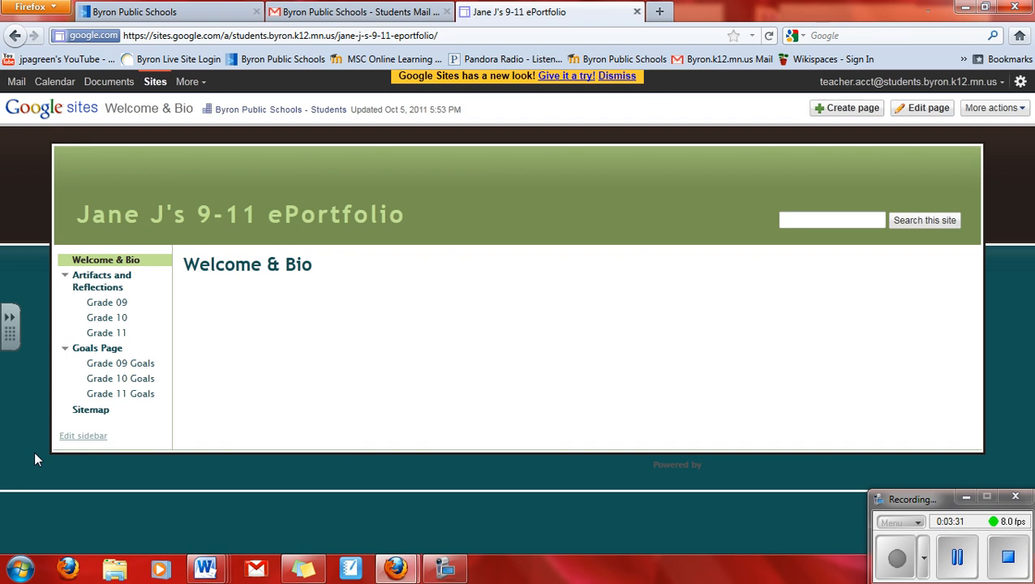
Step: Highlight the More actions button and open its page and site actions menu
{"action": "left_click", "coordinate": [8, 319]}
{"action": "left_click", "coordinate": [17, 288]}
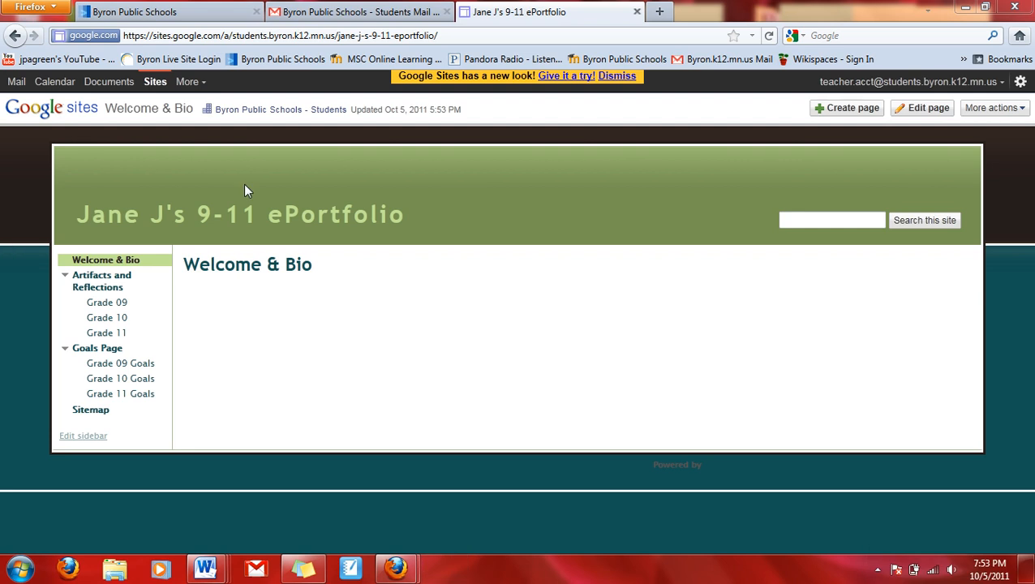
{"action": "mouse_move", "coordinate": [969, 113]}
{"action": "left_mouse_down"}
{"action": "mouse_move", "coordinate": [1024, 102]}
{"action": "mouse_move", "coordinate": [1014, 96]}
{"action": "mouse_move", "coordinate": [968, 106]}
{"action": "mouse_move", "coordinate": [1027, 106]}
{"action": "left_mouse_up"}
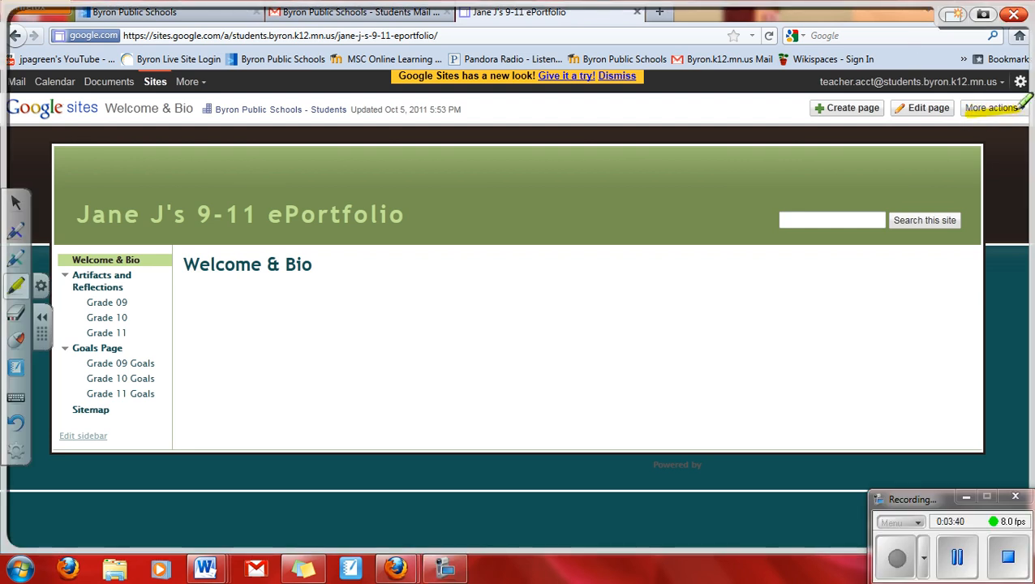
{"action": "mouse_move", "coordinate": [954, 96]}
{"action": "left_mouse_down"}
{"action": "mouse_move", "coordinate": [859, 90]}
{"action": "mouse_move", "coordinate": [810, 117]}
{"action": "mouse_move", "coordinate": [953, 121]}
{"action": "mouse_move", "coordinate": [957, 91]}
{"action": "left_mouse_up"}
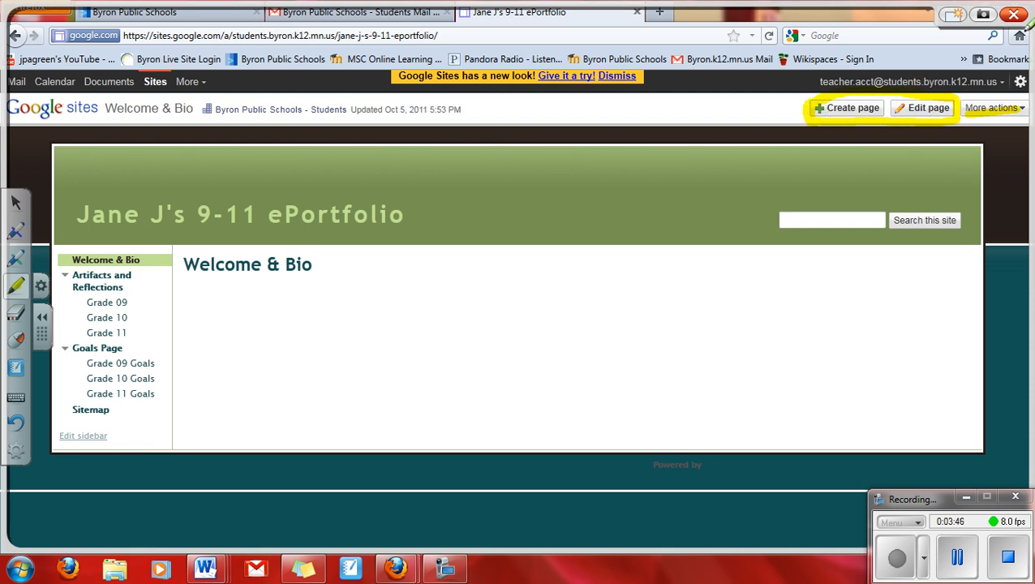
{"action": "left_click", "coordinate": [1021, 114]}
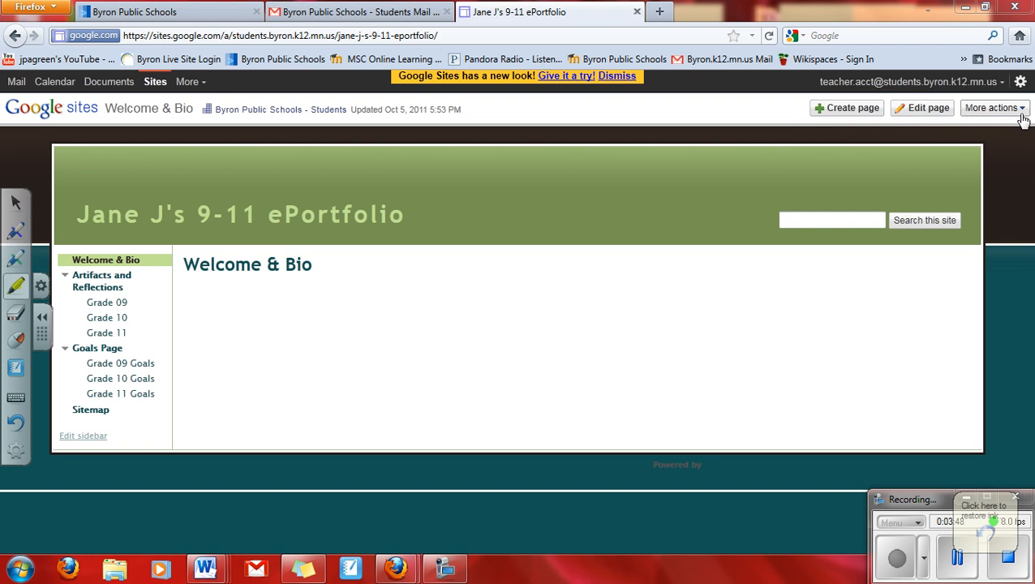
{"action": "left_click", "coordinate": [1022, 112]}
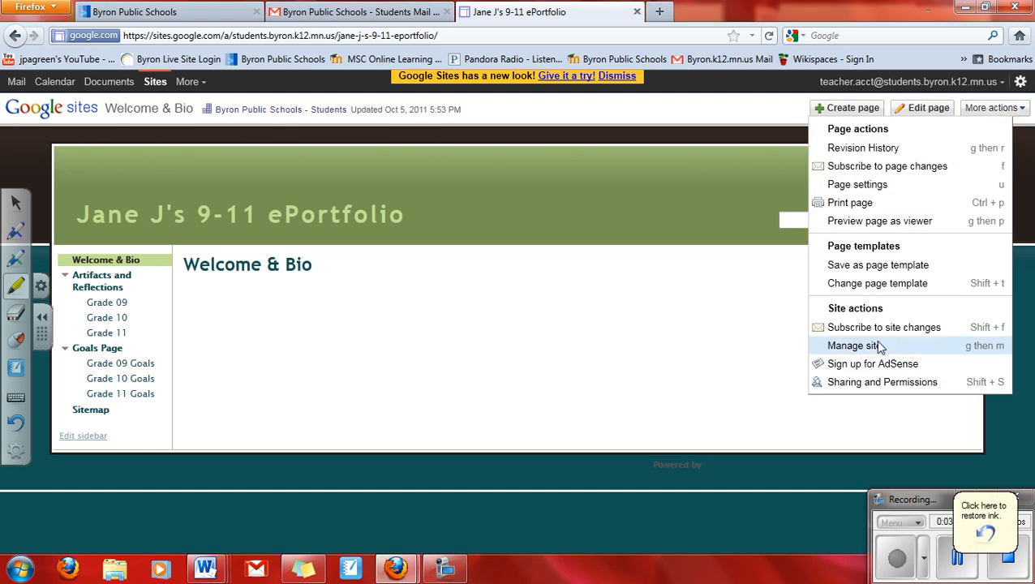
Step: Share the site with the teacher's e-mail address, confirm the outside share, and return to the site
{"action": "left_click", "coordinate": [867, 384]}
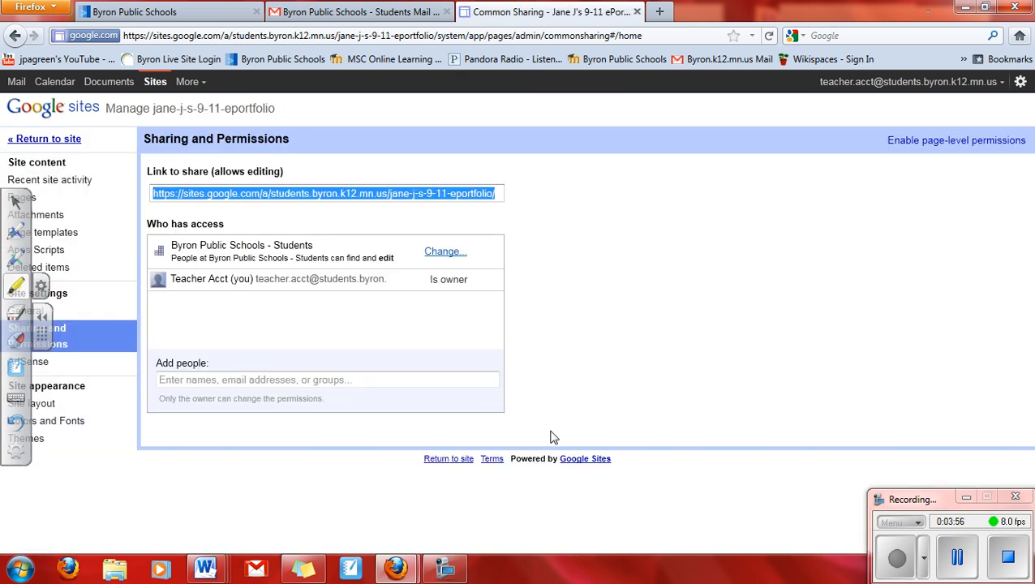
{"action": "left_click", "coordinate": [212, 381]}
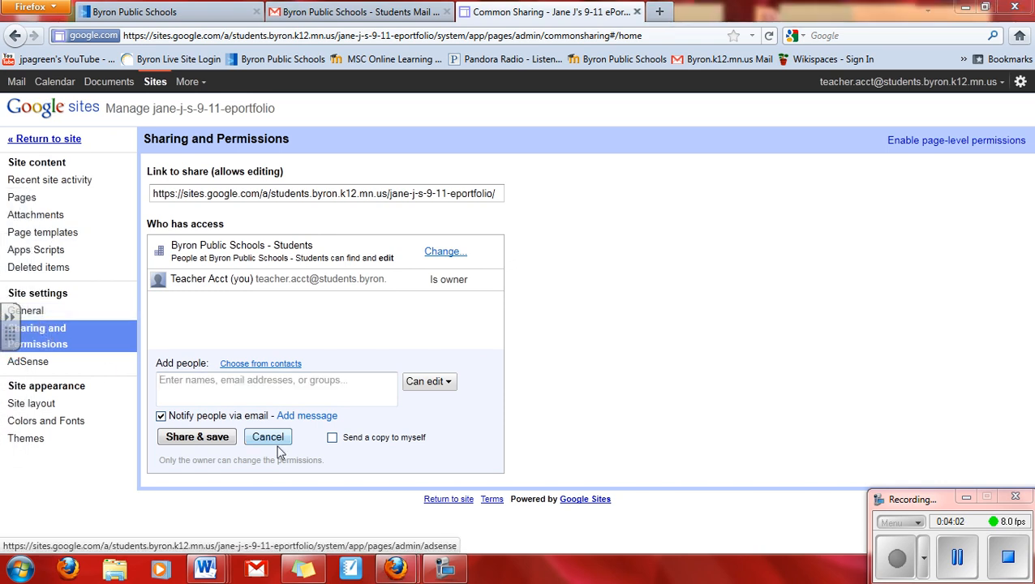
{"action": "left_click", "coordinate": [217, 382]}
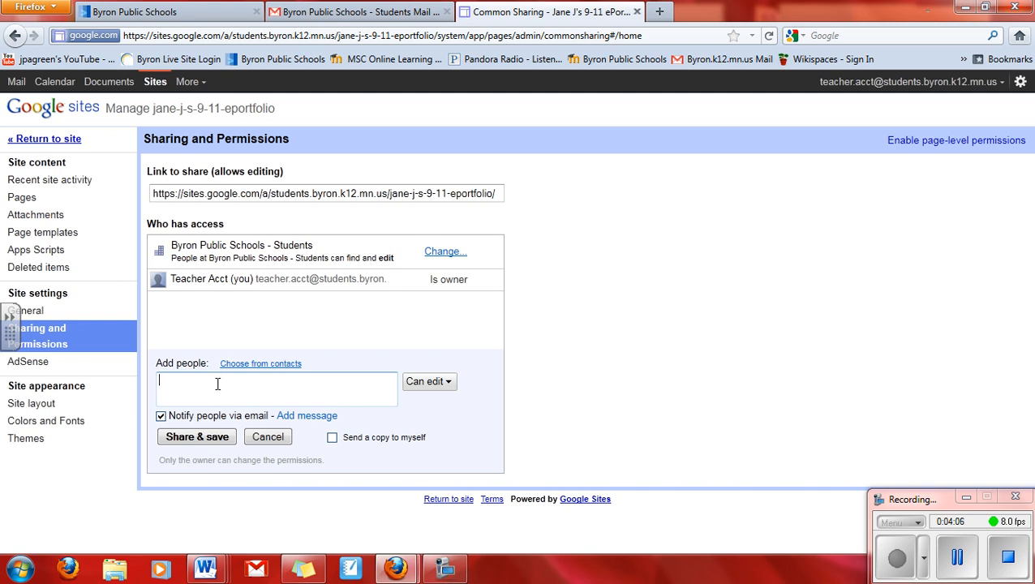
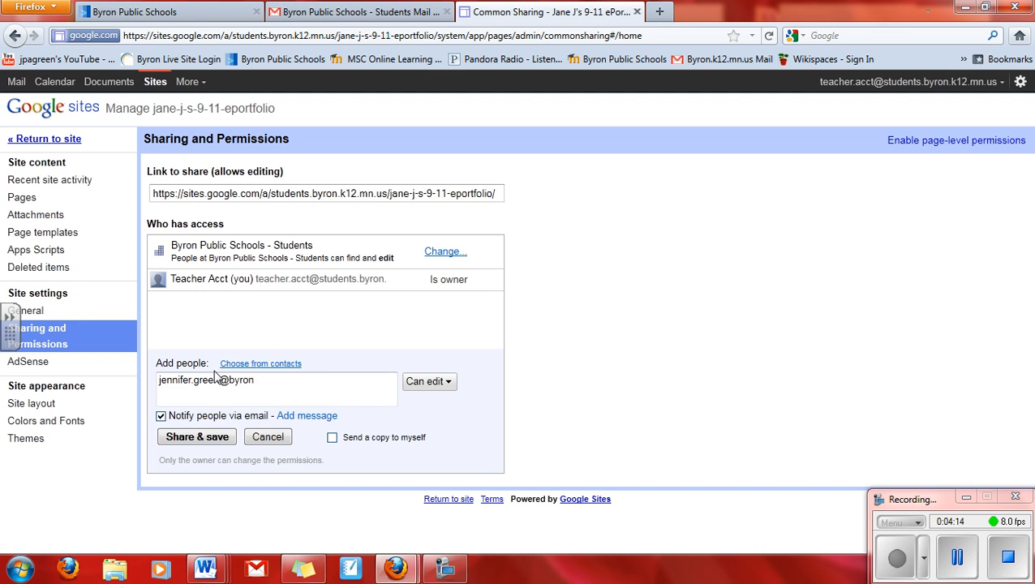
{"action": "left_click", "coordinate": [191, 440]}
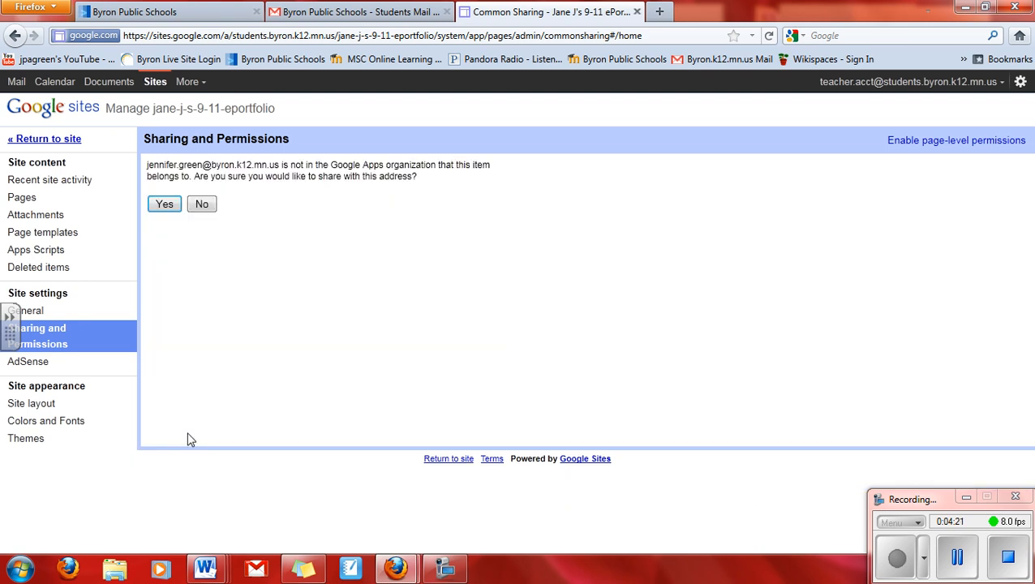
{"action": "left_click", "coordinate": [163, 208]}
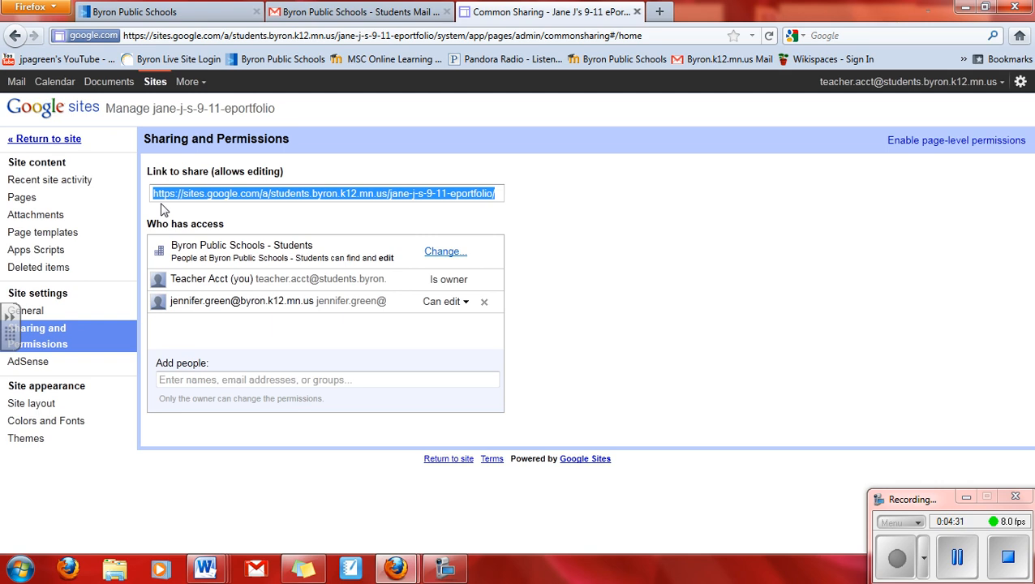
{"action": "left_click", "coordinate": [41, 141]}
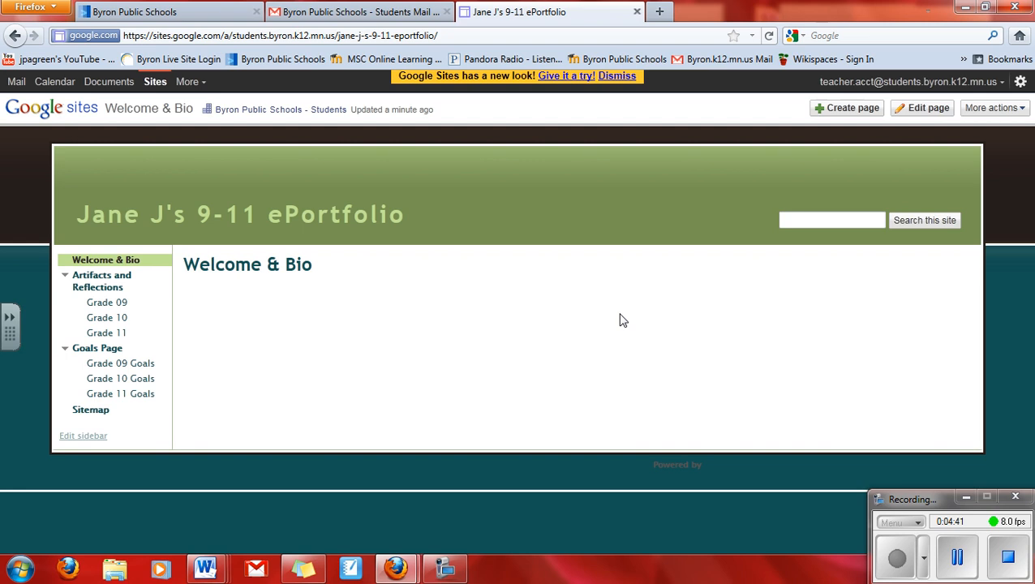
Step: Write 'Welcome to my ePortfolio. A bit about me...' in the Welcome & Bio body and save
{"action": "left_click", "coordinate": [928, 108]}
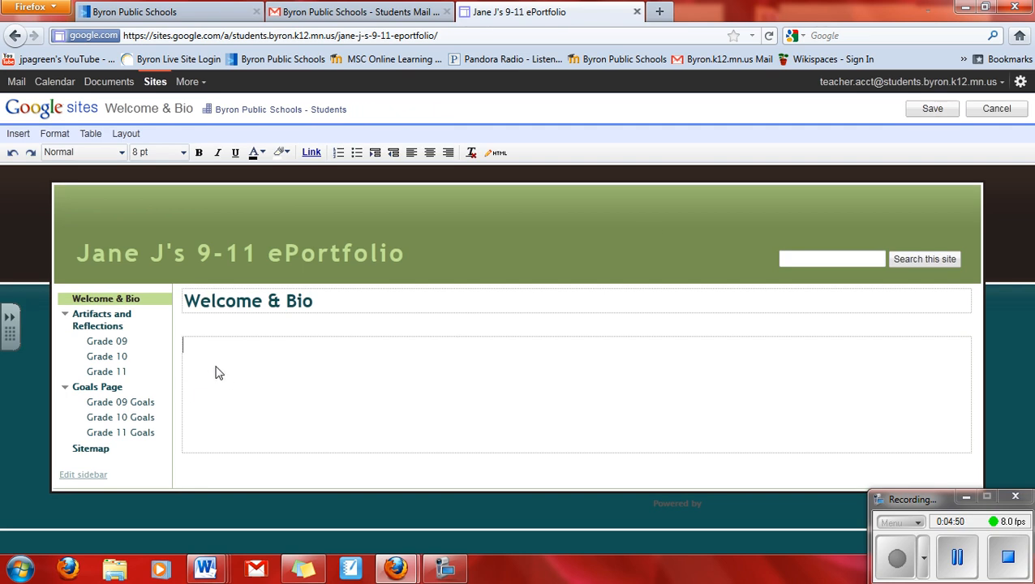
{"action": "type", "text": "Welco"}
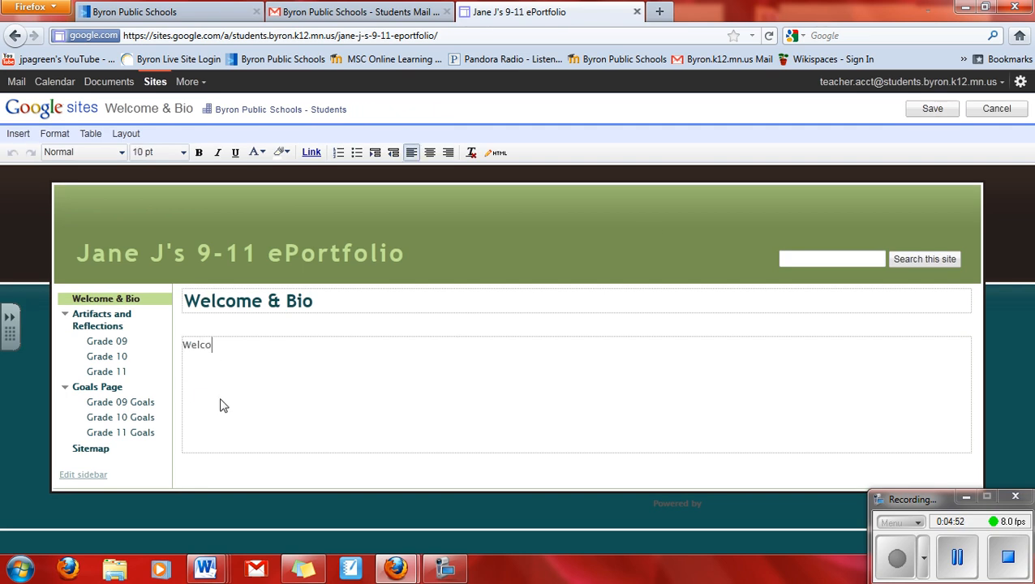
{"action": "type", "text": "me to my ePort"}
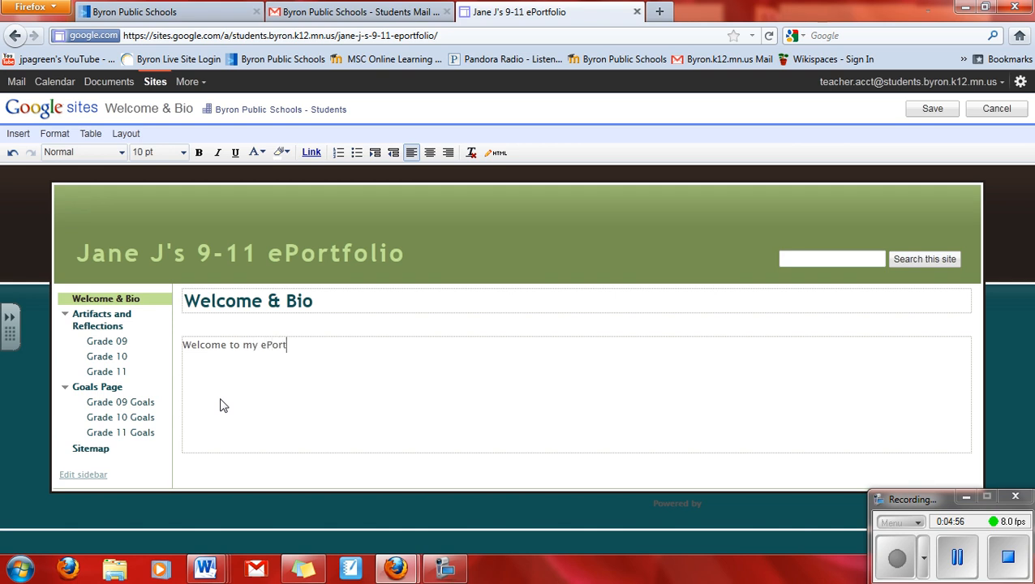
{"action": "type", "text": "folio."}
{"action": "type", "text": " Abo"}
{"action": "key", "text": "BackSpace"}
{"action": "key", "text": "BackSpace"}
{"action": "type", "text": "ab"}
{"action": "key", "text": "BackSpace"}
{"action": "key", "text": "BackSpace"}
{"action": "type", "text": "bit "}
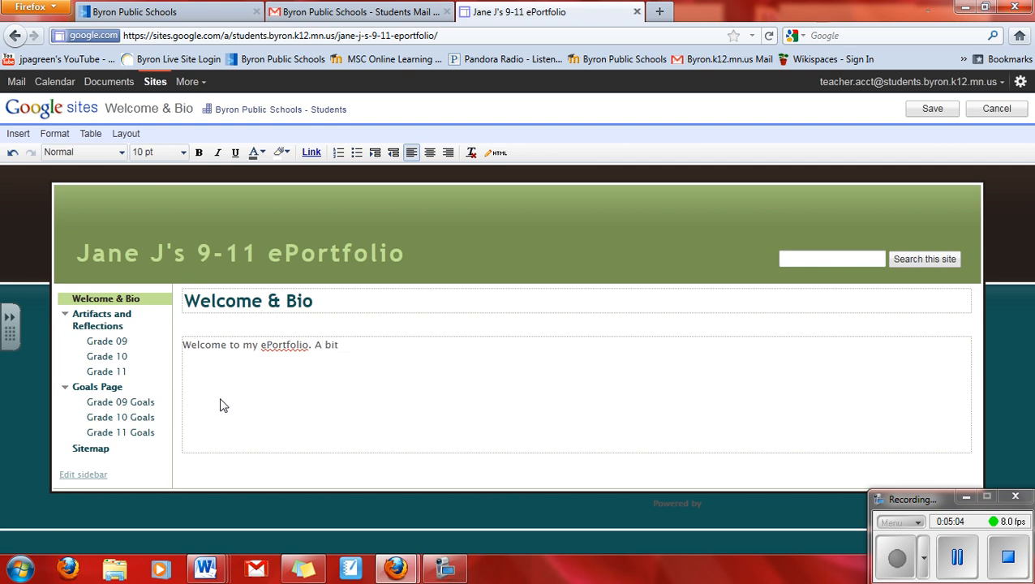
{"action": "type", "text": "about me..."}
{"action": "left_click", "coordinate": [935, 112]}
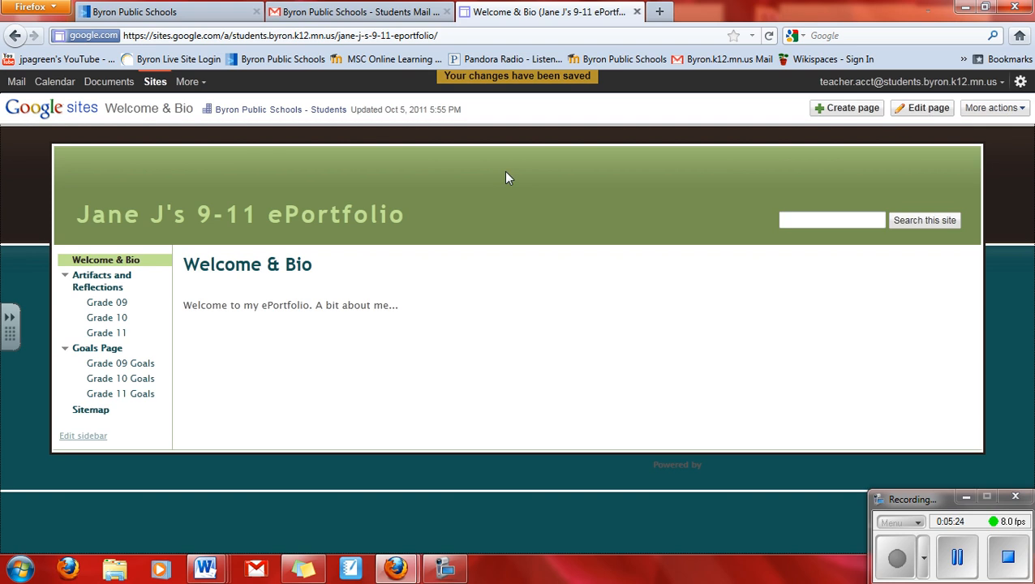
Step: Go to the Grade 09 page and open its Artifact 1 subpage
{"action": "left_click", "coordinate": [98, 310]}
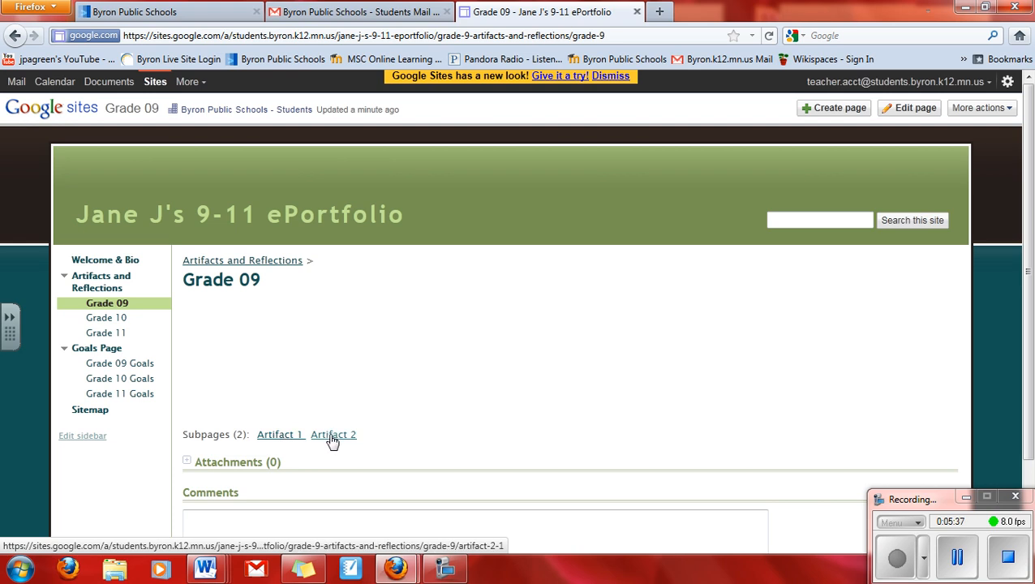
{"action": "left_click", "coordinate": [275, 438]}
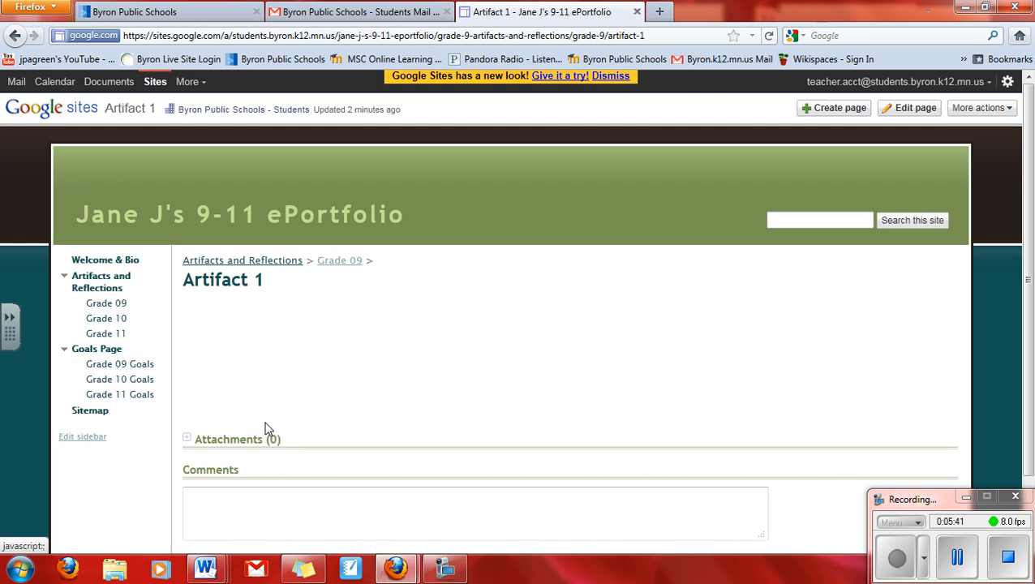
Step: Retitle the Artifact 1 page 'To Kill a Mockingbird Paper' and save it
{"action": "left_click", "coordinate": [912, 108]}
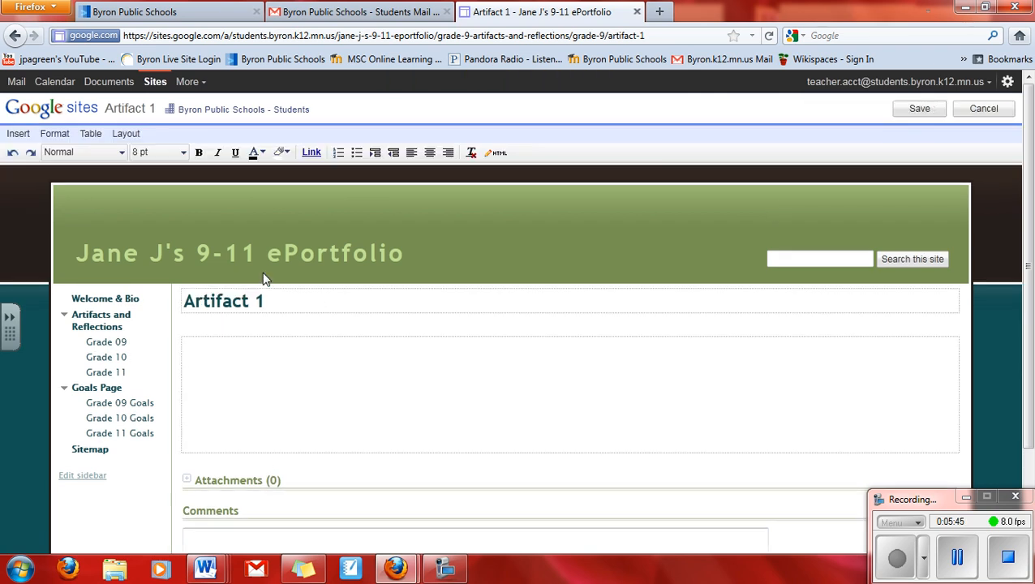
{"action": "left_click_drag", "start_coordinate": [275, 298], "coordinate": [185, 301]}
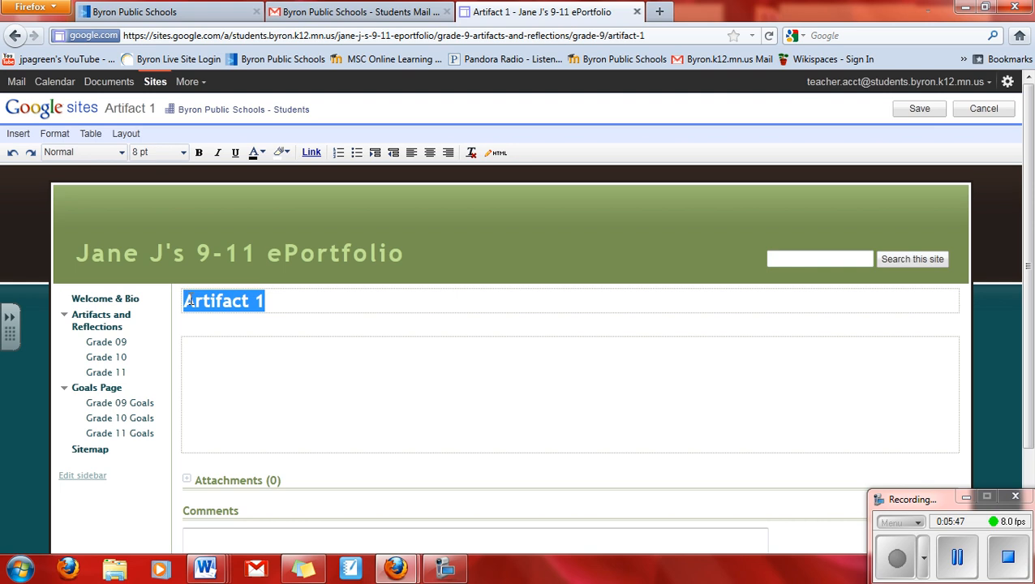
{"action": "type", "text": "To Kil"}
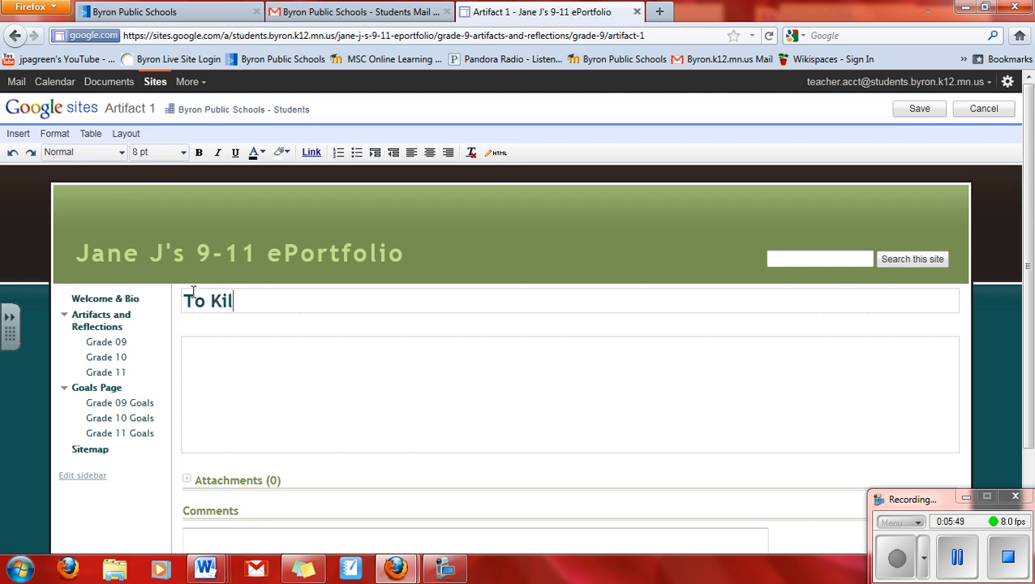
{"action": "type", "text": "l a Mockin"}
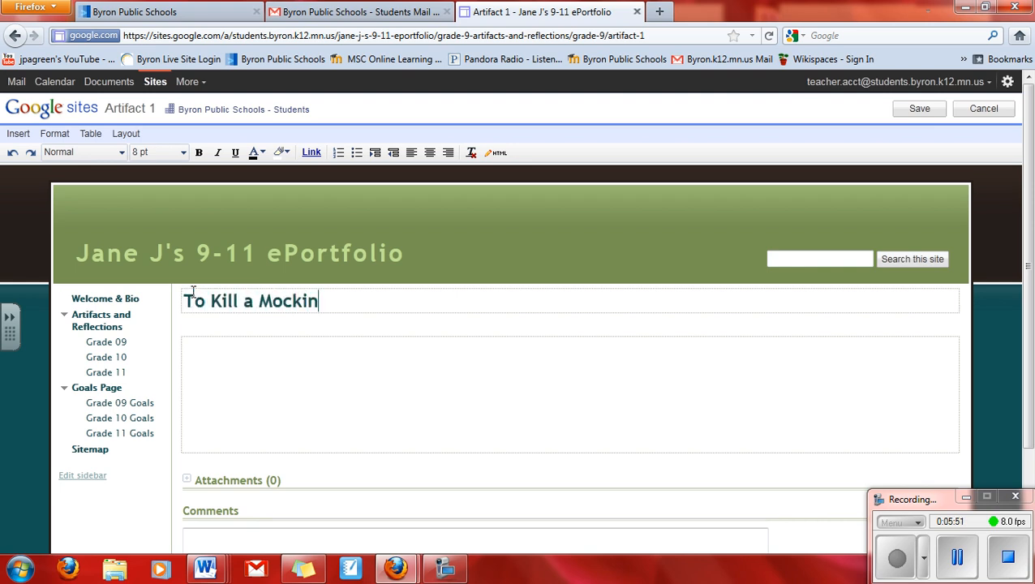
{"action": "type", "text": "gbird Paper"}
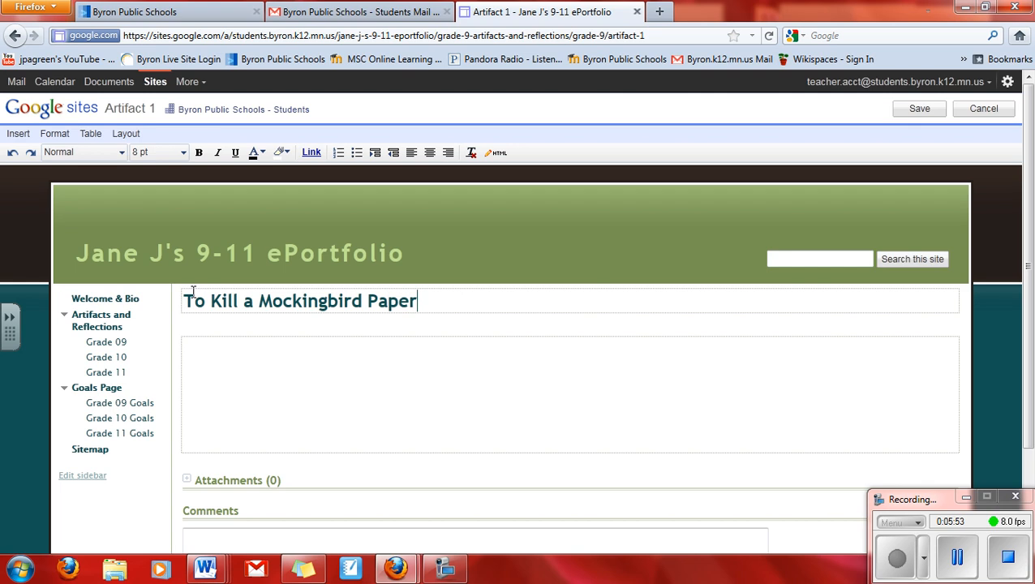
{"action": "left_click", "coordinate": [241, 382]}
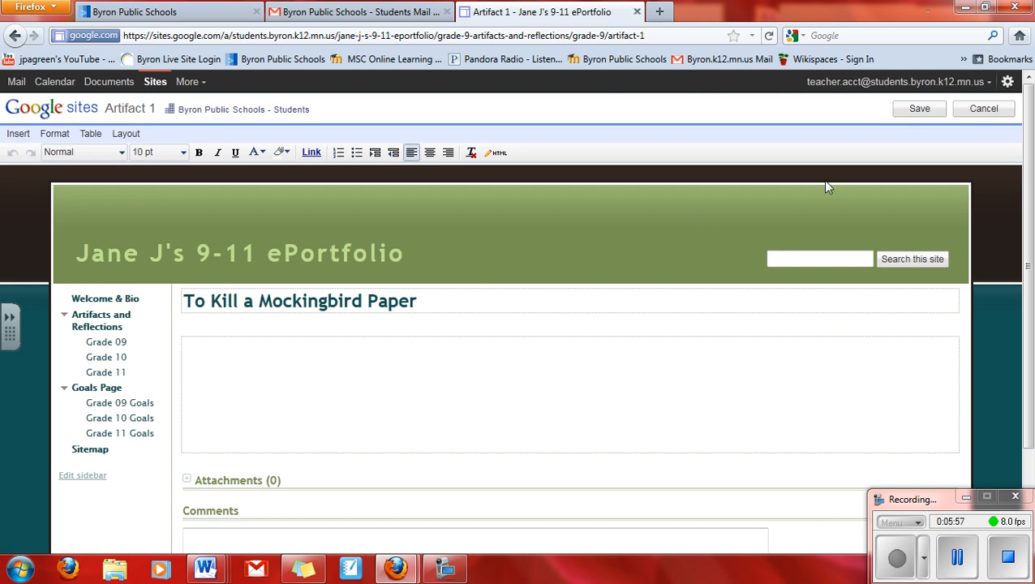
{"action": "left_click", "coordinate": [917, 111]}
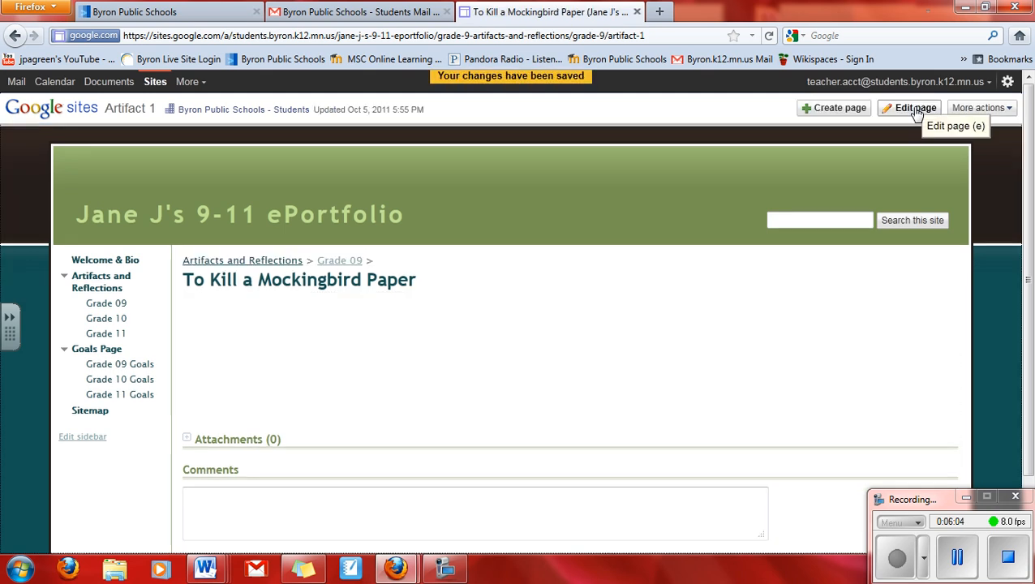
Step: From the Grade 10 page, start a new web page named 'Demonstration Speech'
{"action": "left_click", "coordinate": [106, 320]}
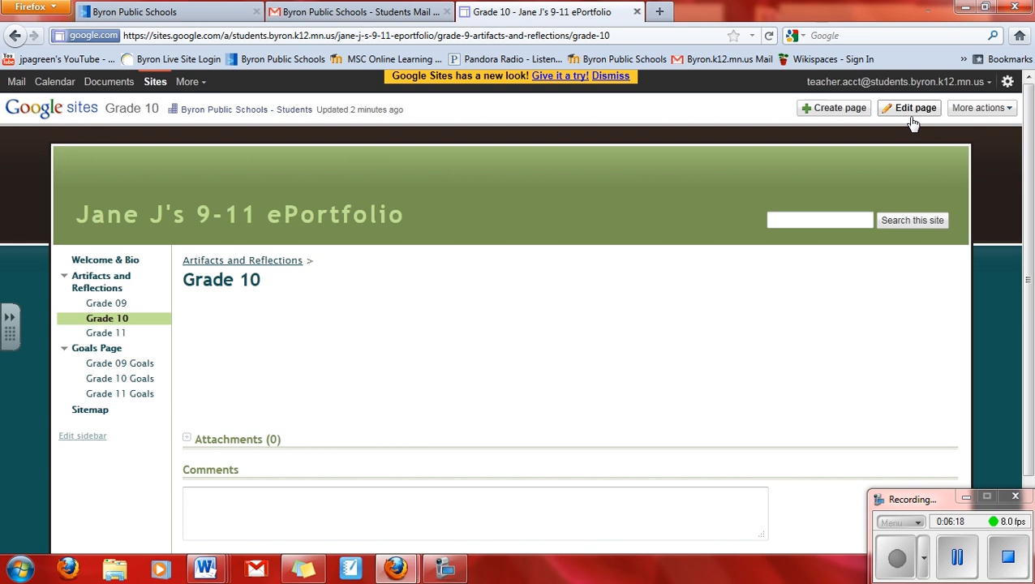
{"action": "left_click", "coordinate": [826, 112]}
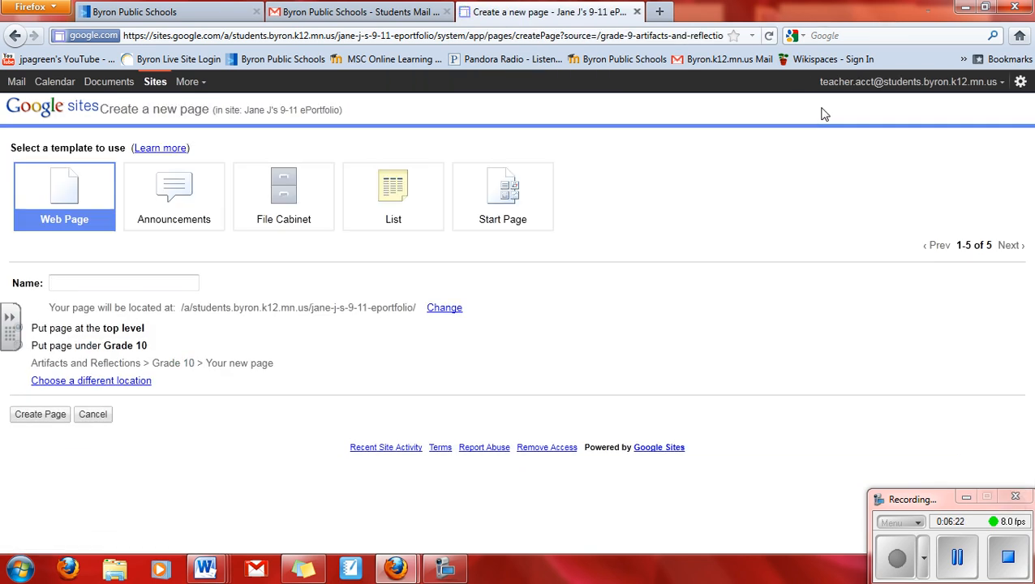
{"action": "left_click", "coordinate": [57, 287]}
{"action": "type", "text": "Demon"}
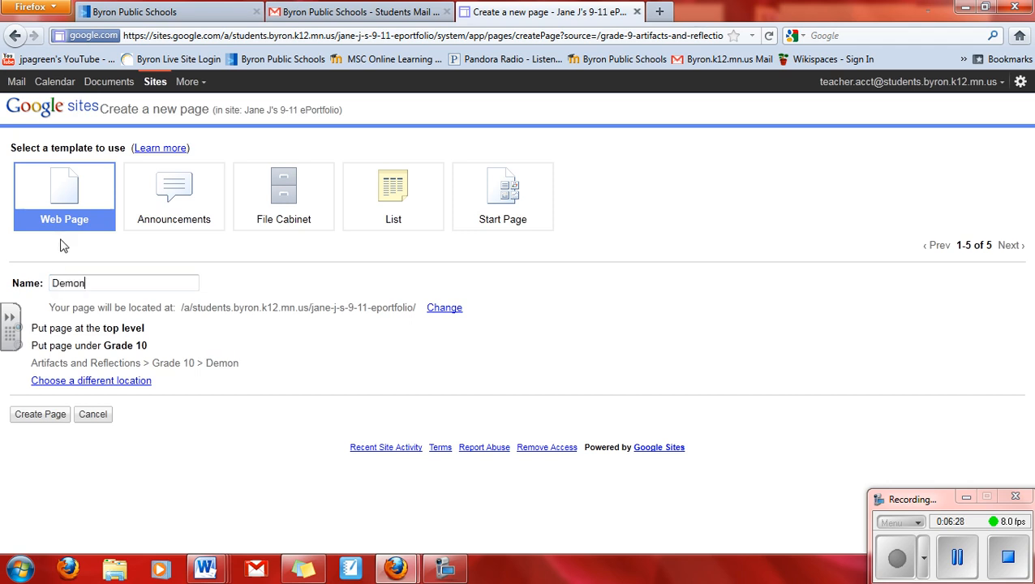
{"action": "type", "text": "stration "}
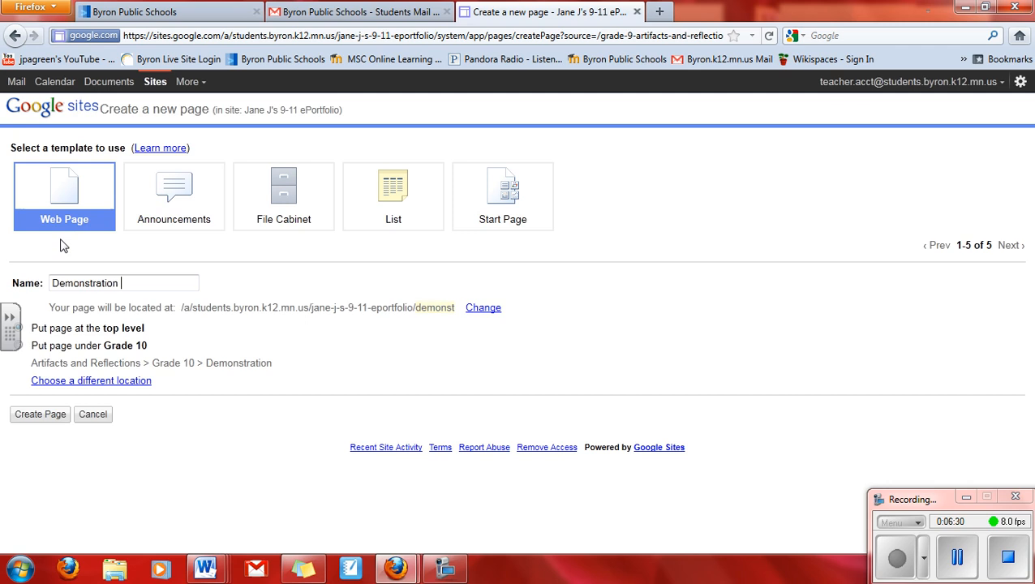
{"action": "type", "text": "Speech"}
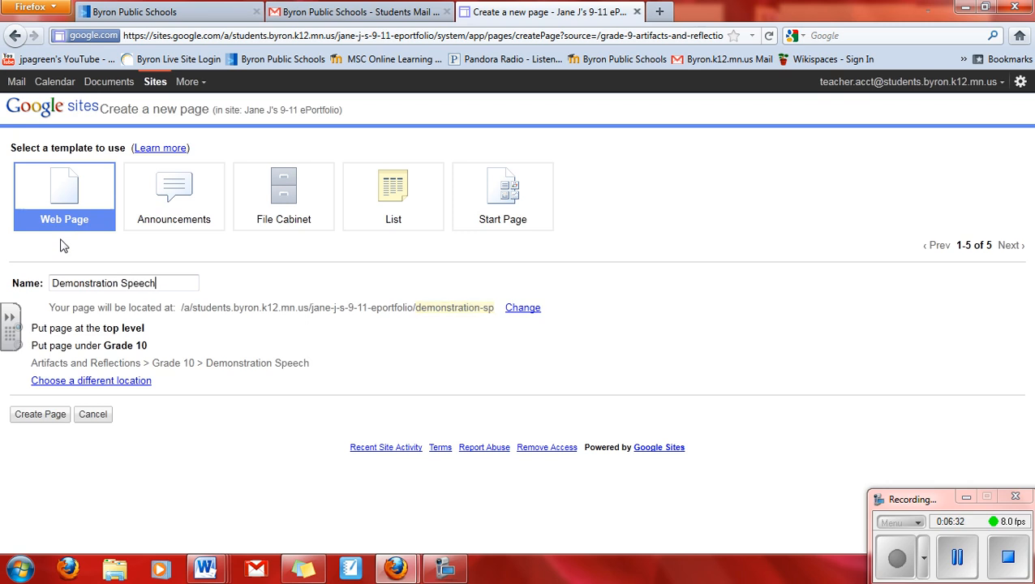
{"action": "left_click", "coordinate": [7, 334]}
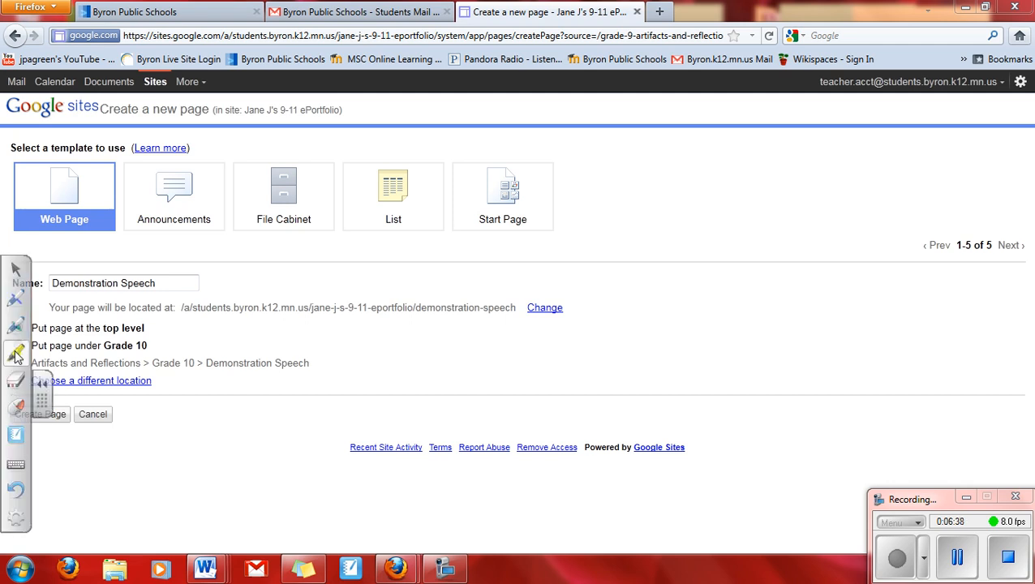
Step: Nest the new Demonstration Speech page under Grade 10 and create it
{"action": "left_click", "coordinate": [17, 349]}
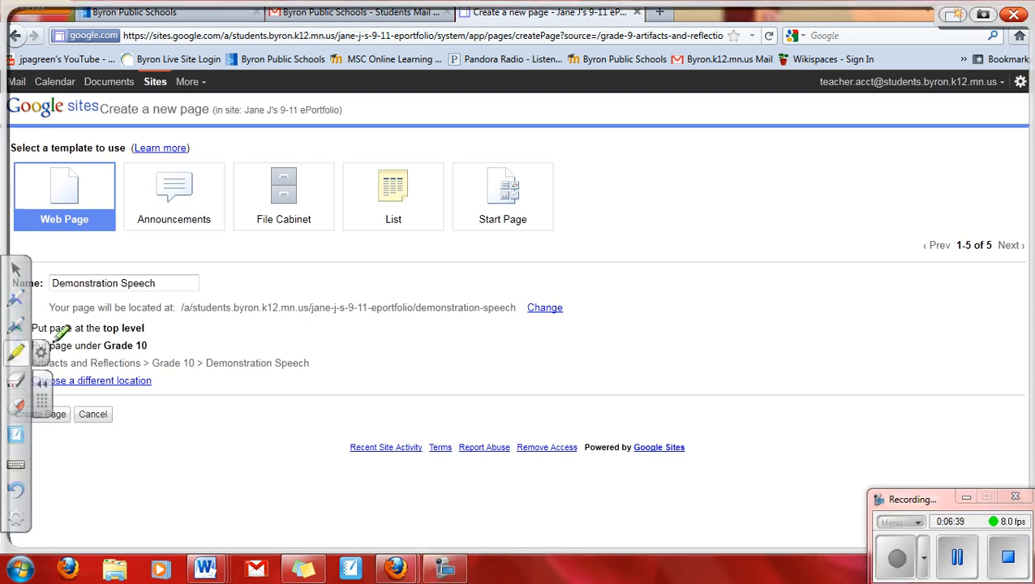
{"action": "mouse_move", "coordinate": [51, 345]}
{"action": "left_mouse_down"}
{"action": "mouse_move", "coordinate": [146, 333]}
{"action": "mouse_move", "coordinate": [80, 310]}
{"action": "mouse_move", "coordinate": [30, 320]}
{"action": "mouse_move", "coordinate": [40, 347]}
{"action": "mouse_move", "coordinate": [116, 357]}
{"action": "mouse_move", "coordinate": [152, 335]}
{"action": "left_mouse_up"}
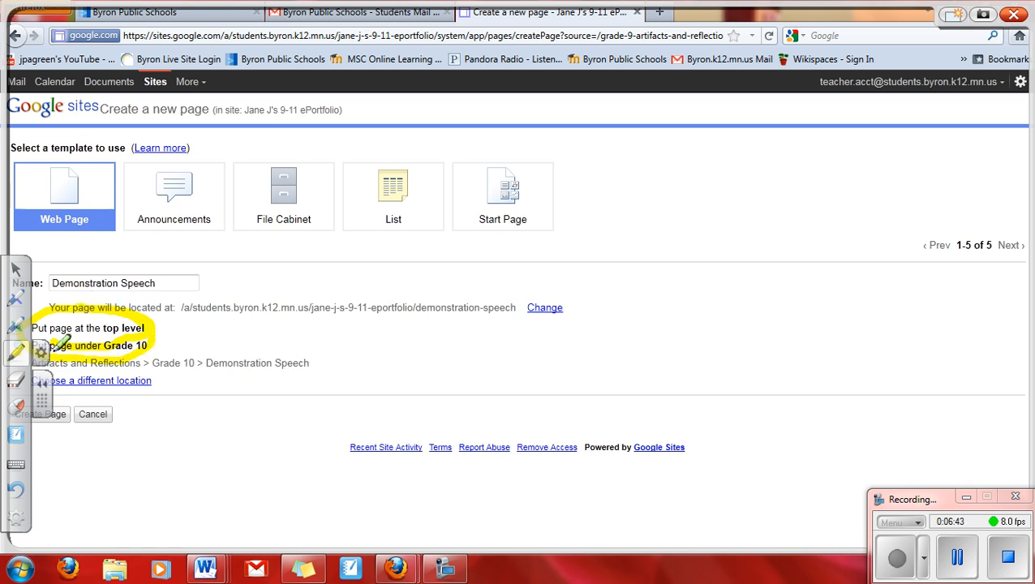
{"action": "left_click", "coordinate": [42, 389]}
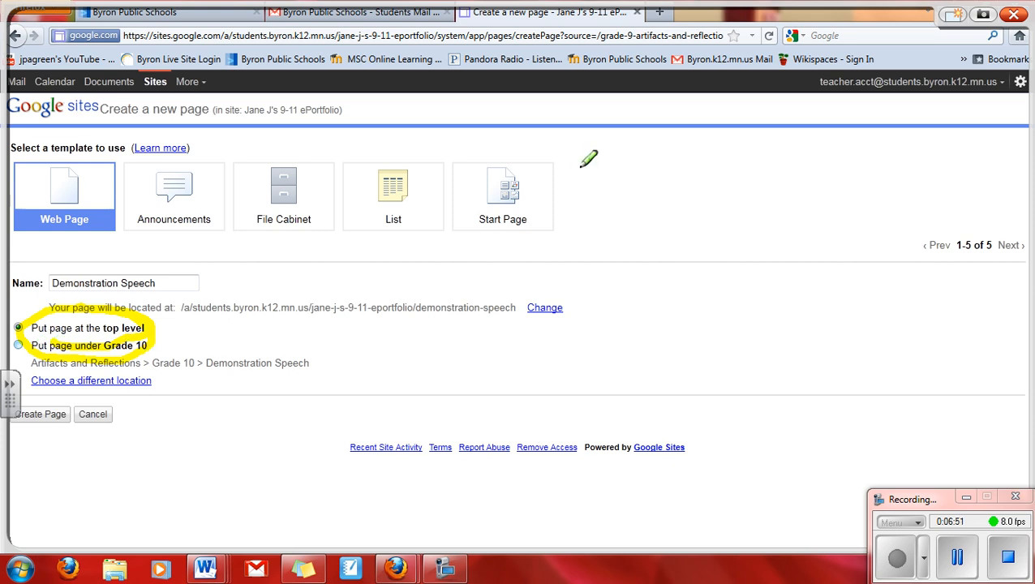
{"action": "left_click", "coordinate": [1014, 16]}
{"action": "left_click", "coordinate": [18, 346]}
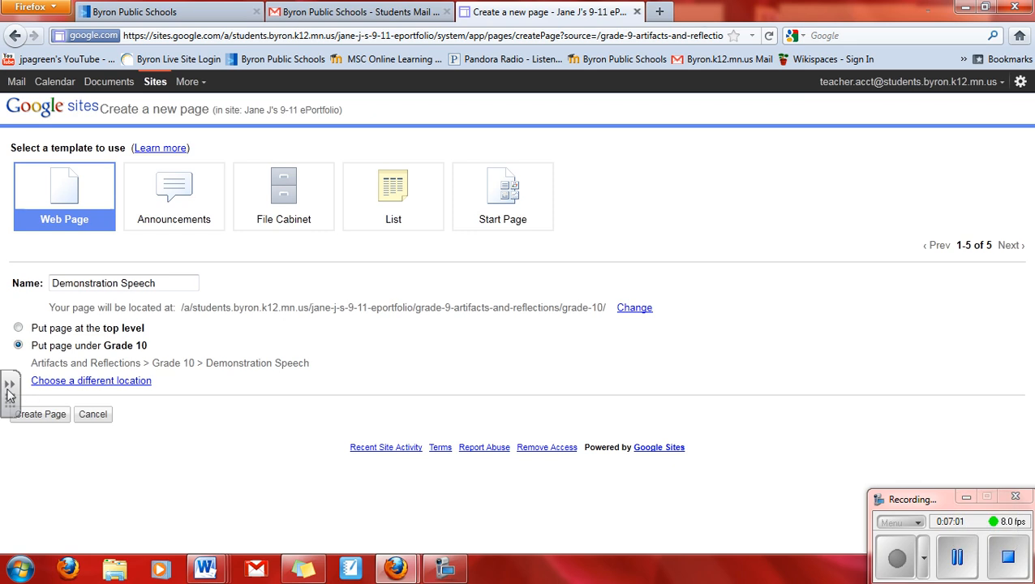
{"action": "left_click", "coordinate": [45, 415]}
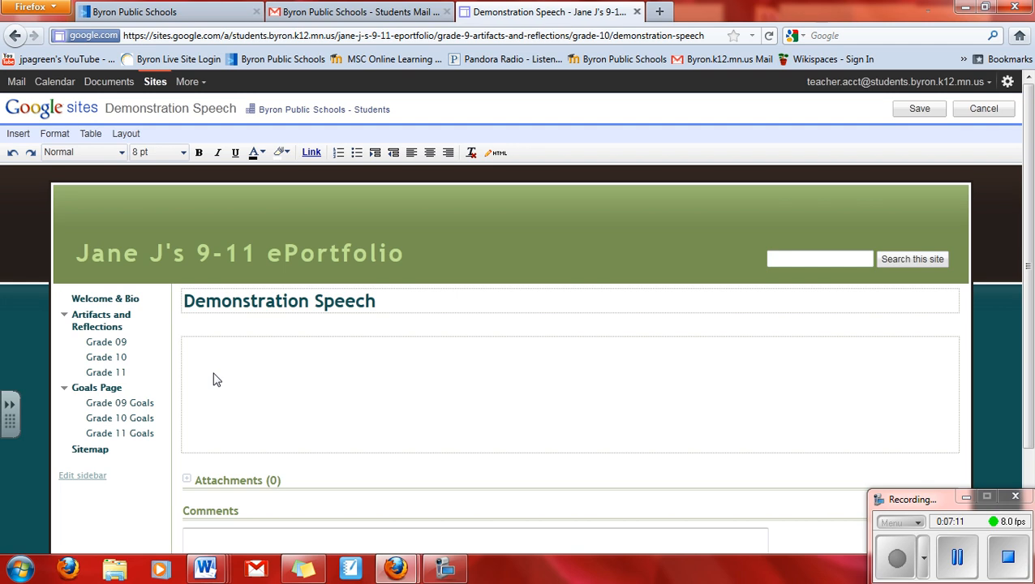
Step: Write 'Here is my speech video:' on Demonstration Speech, save, and return to Grade 10
{"action": "type", "text": "Here is my speech video"}
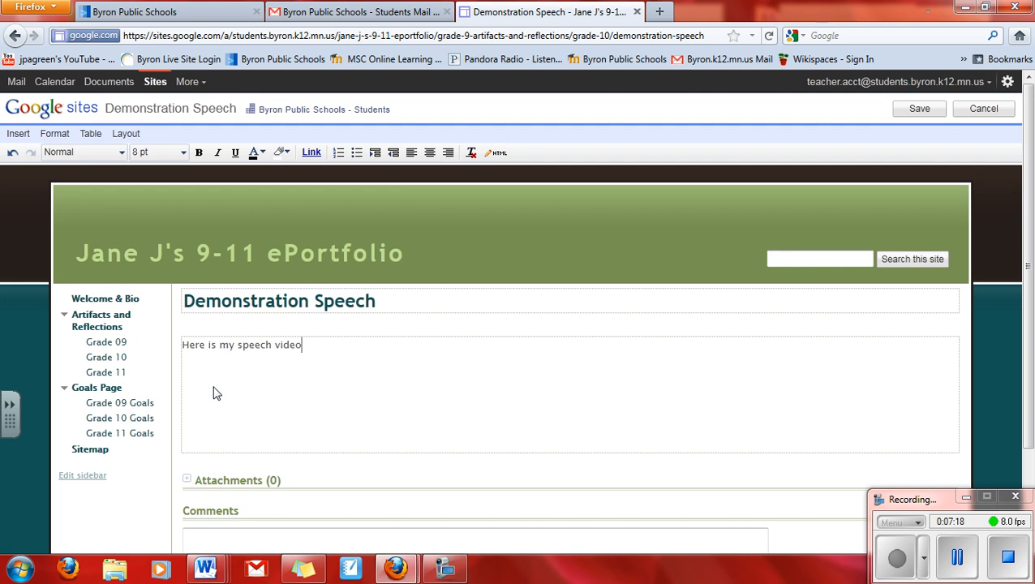
{"action": "type", "text": ":"}
{"action": "key", "text": "Return"}
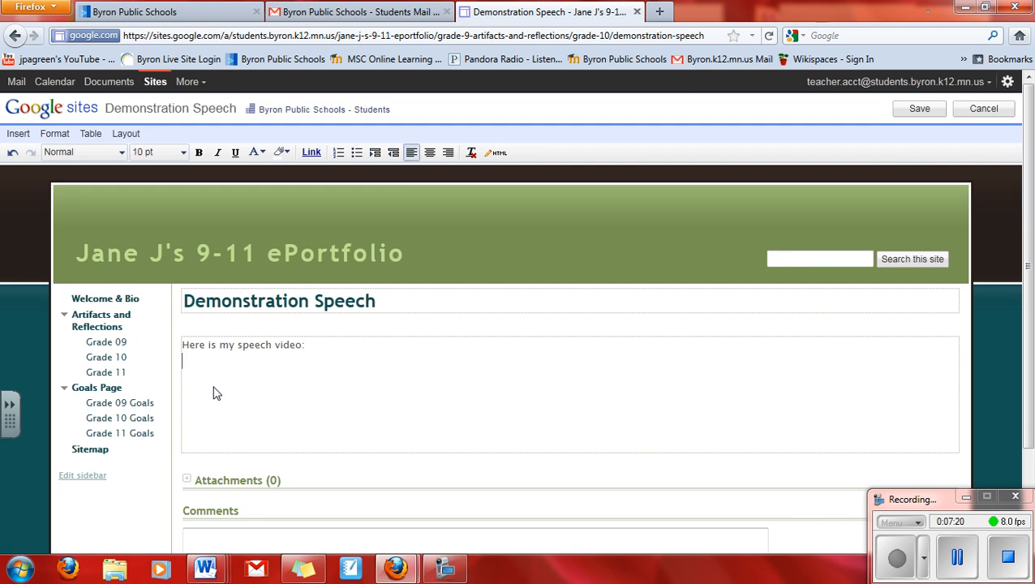
{"action": "left_click", "coordinate": [917, 110]}
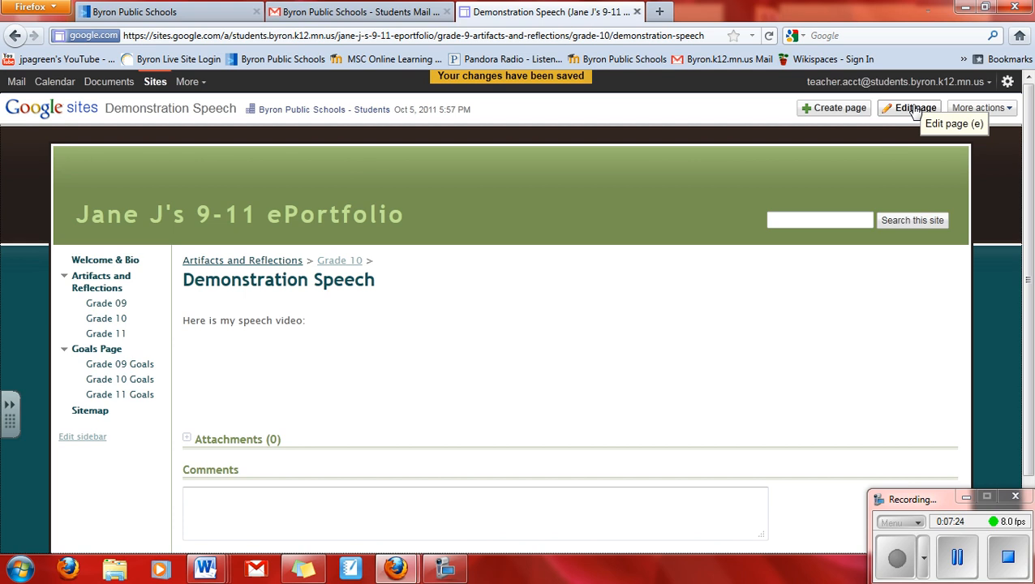
{"action": "left_click", "coordinate": [106, 321]}
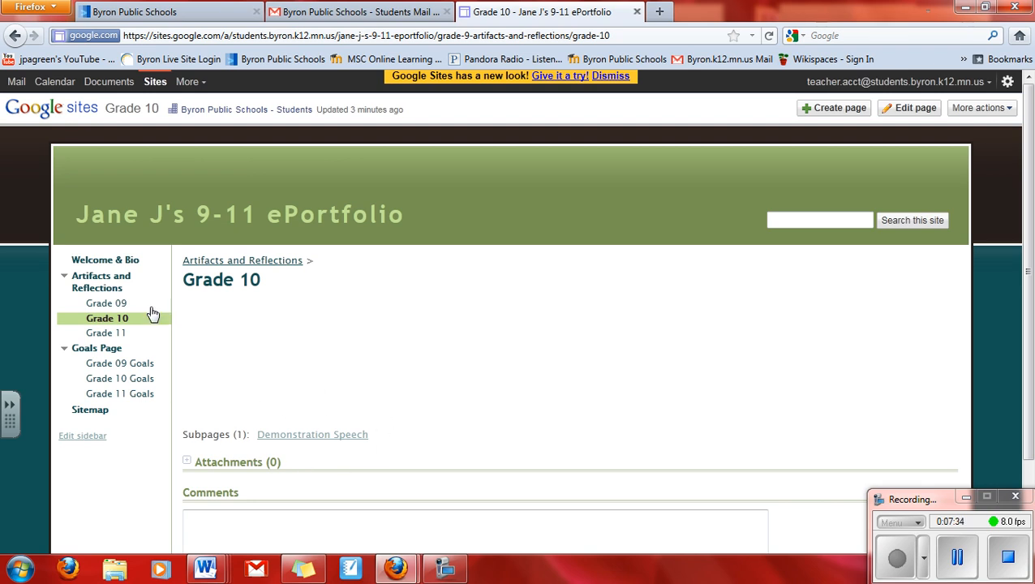
Step: Go to the Grade 09 Goals page and start editing it
{"action": "left_click", "coordinate": [111, 365]}
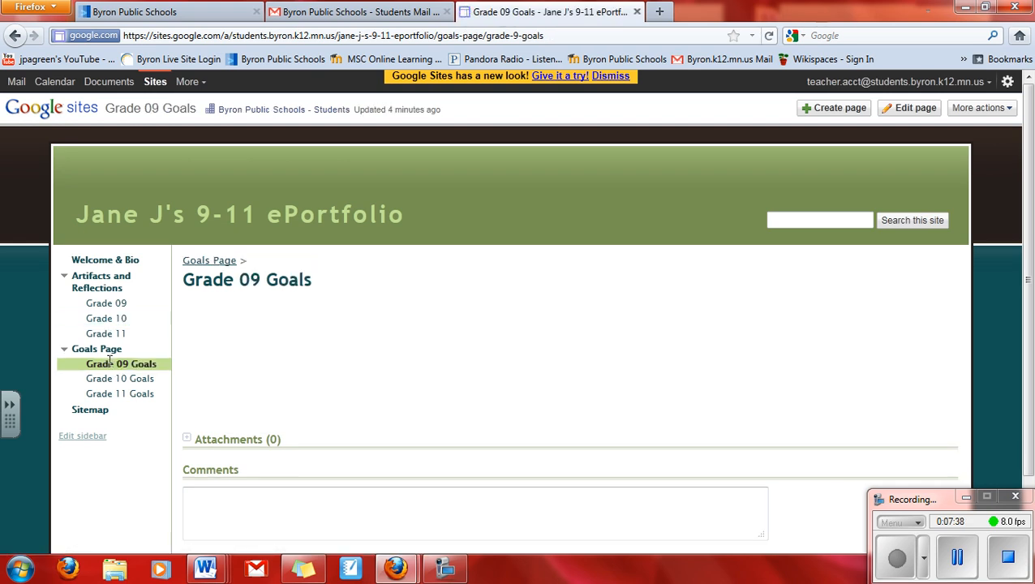
{"action": "left_click", "coordinate": [917, 114]}
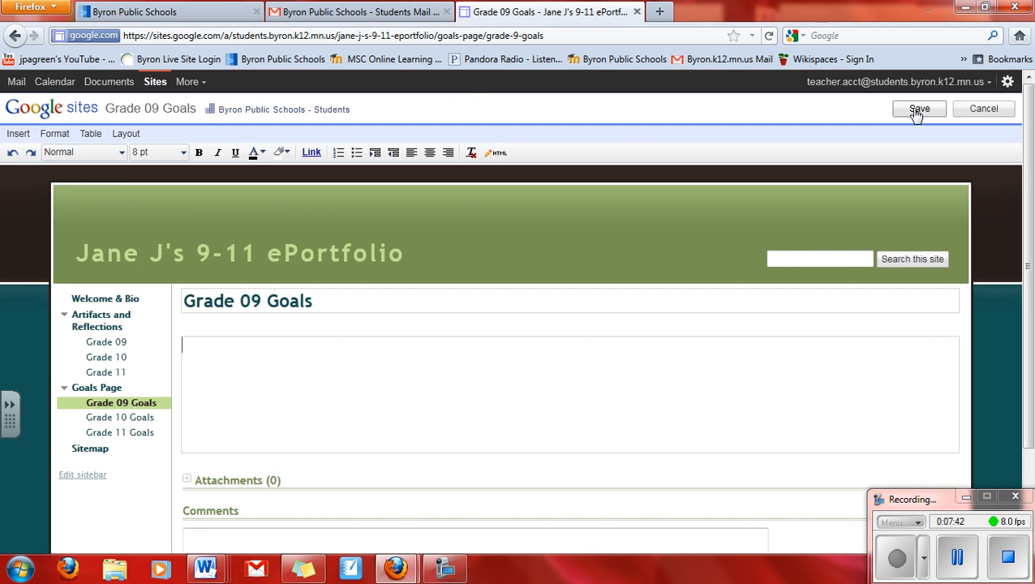
Step: Apply the Two column (simple) layout, enter 'Goal 1' left and 'Goal 2' right, and save
{"action": "left_click", "coordinate": [125, 136]}
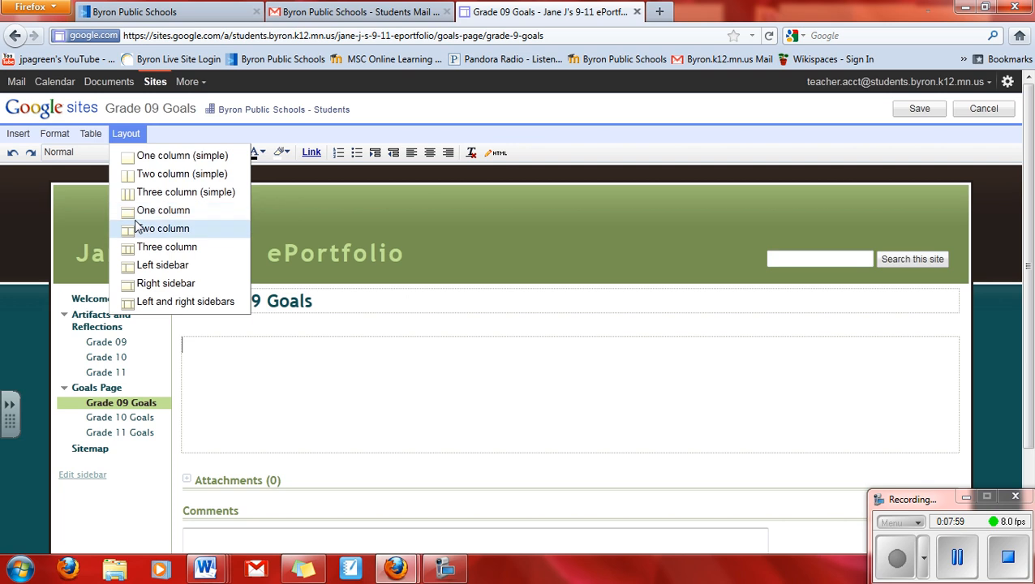
{"action": "left_click", "coordinate": [138, 174]}
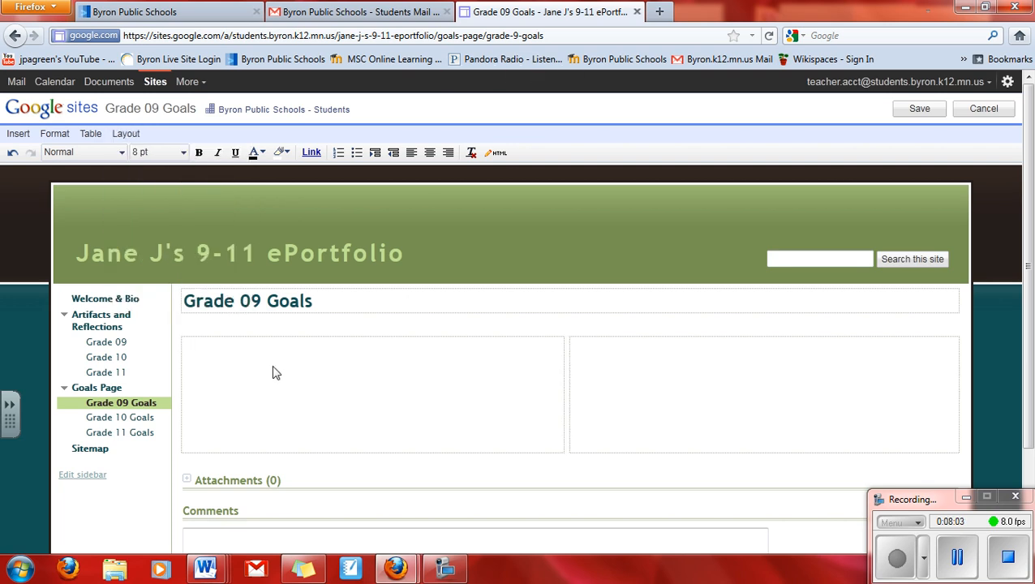
{"action": "left_click", "coordinate": [254, 374]}
{"action": "type", "text": "Goal 1"}
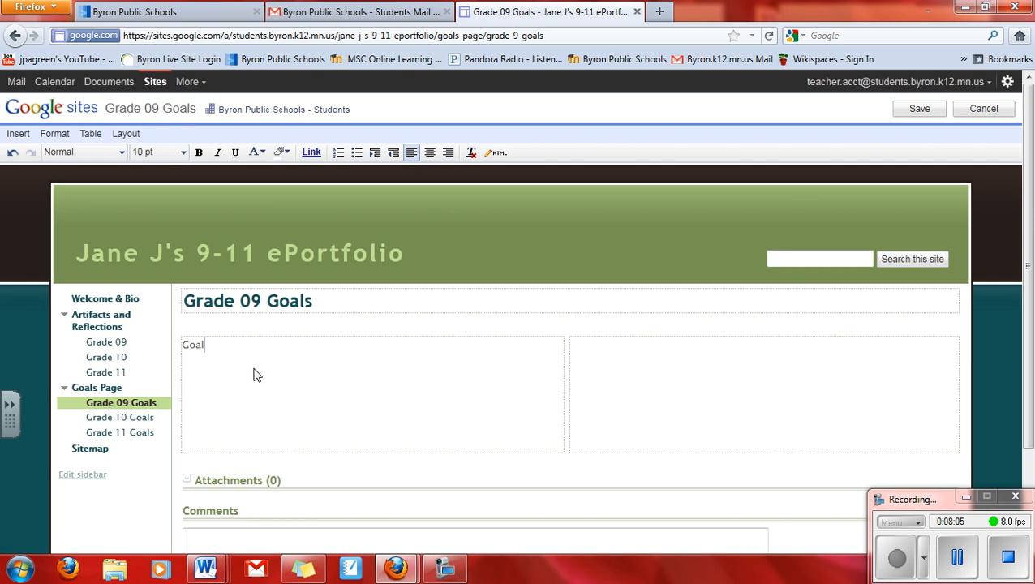
{"action": "left_click", "coordinate": [595, 353]}
{"action": "type", "text": "Goal 2"}
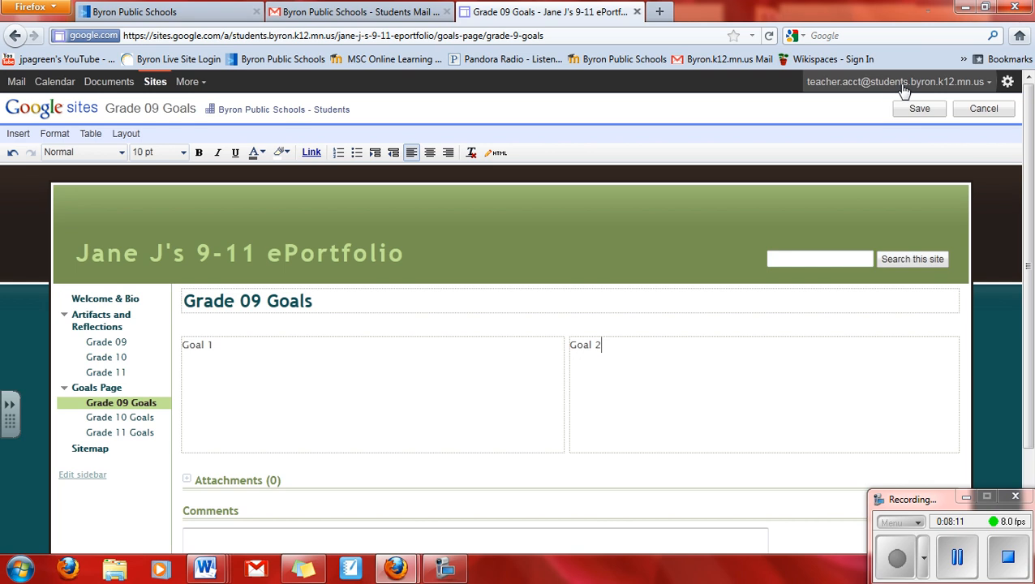
{"action": "left_click", "coordinate": [919, 110]}
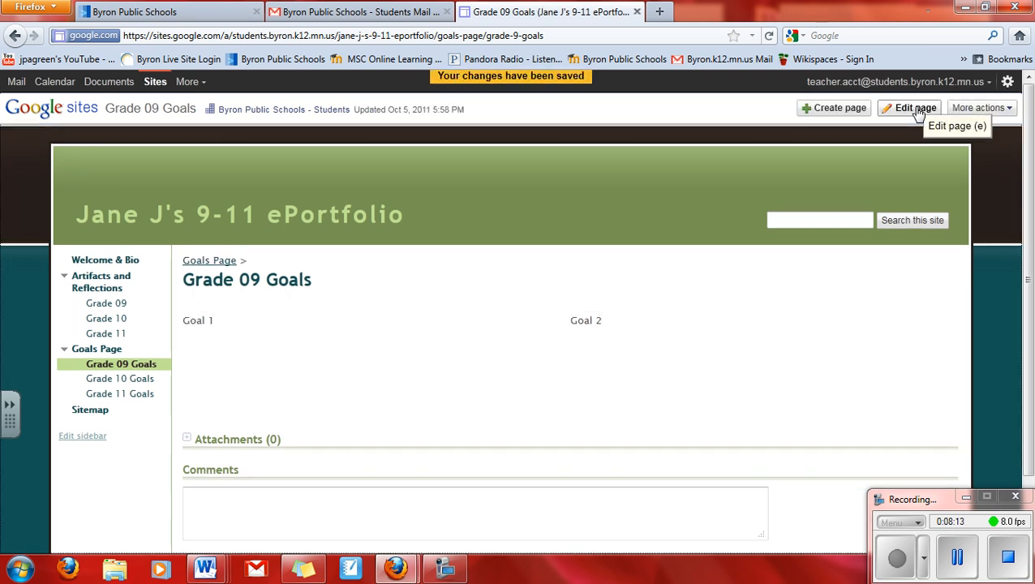